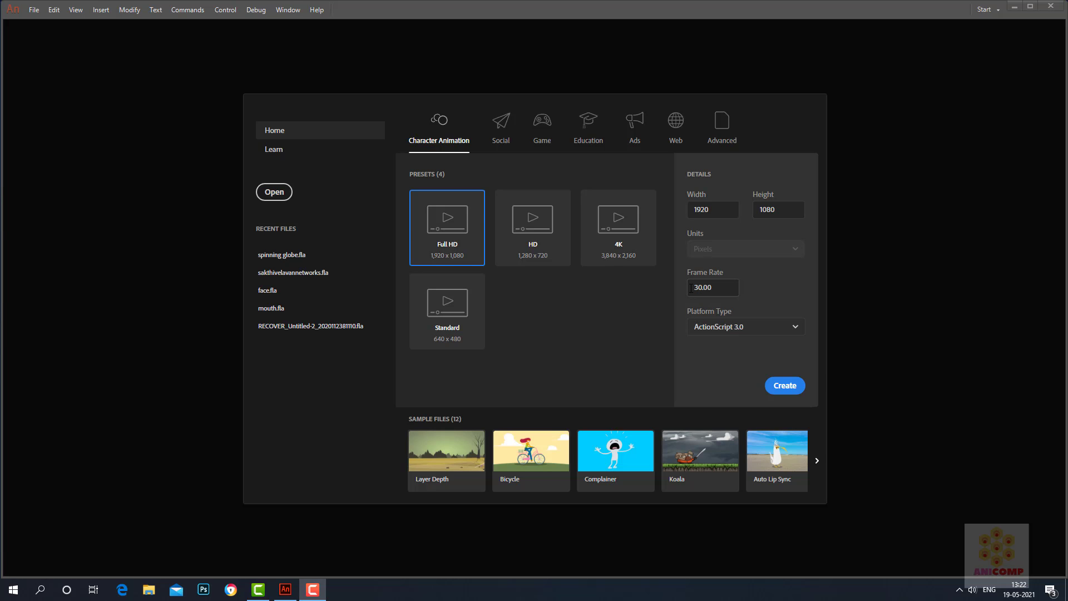
Create a Full HD 1920 x 1080 character animation document at 30 fps for ActionScript 3.0.
click(692, 288)
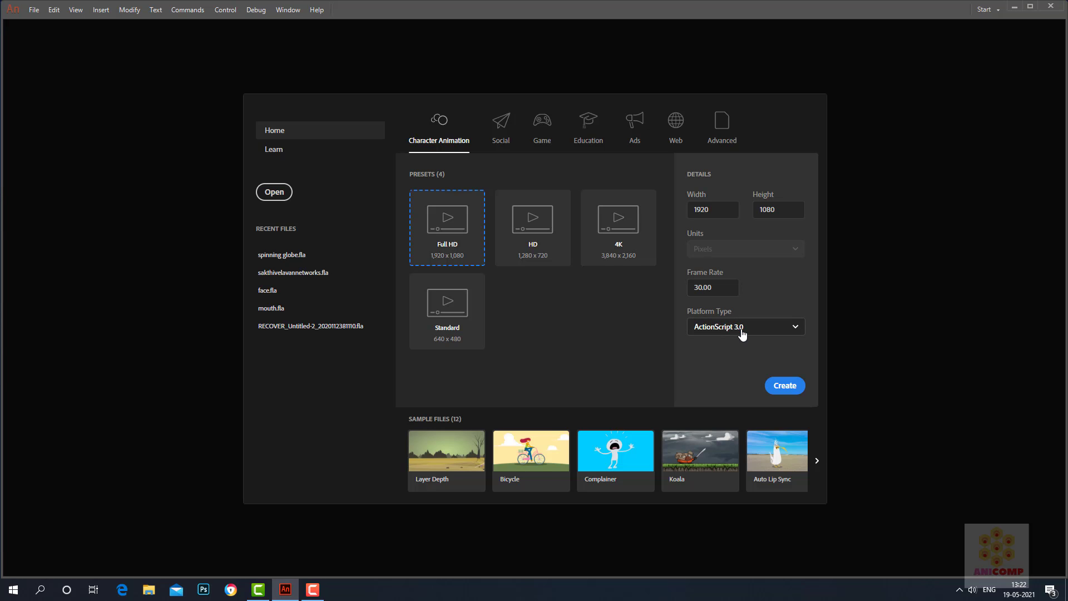
click(792, 394)
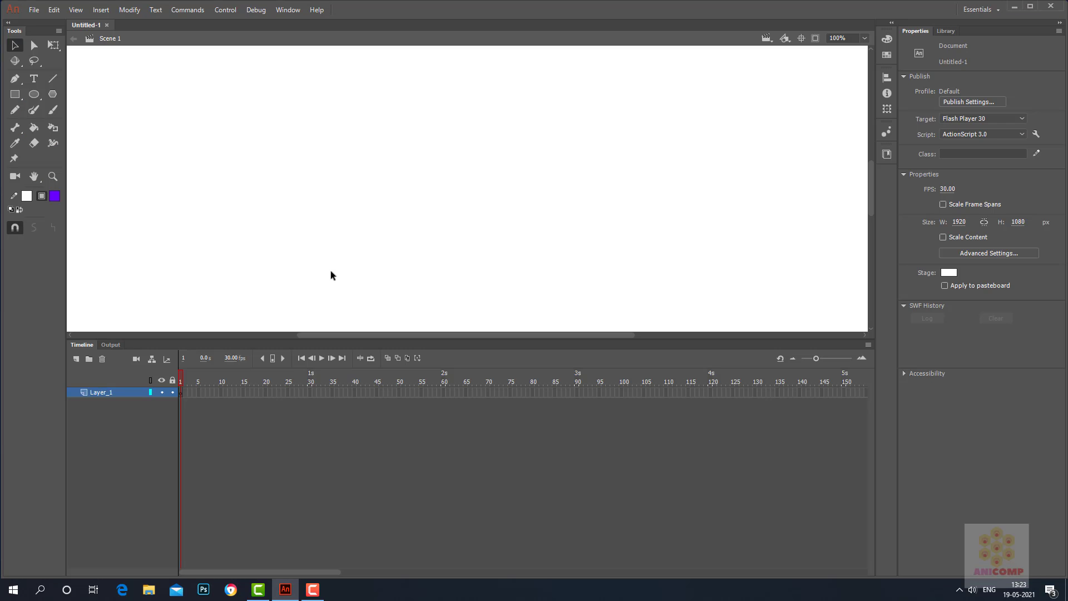
Magnify the screen around frame 1 of Layer_1 in the timeline to examine its keyframe marker, and close the magnifier.
click(179, 393)
click(185, 410)
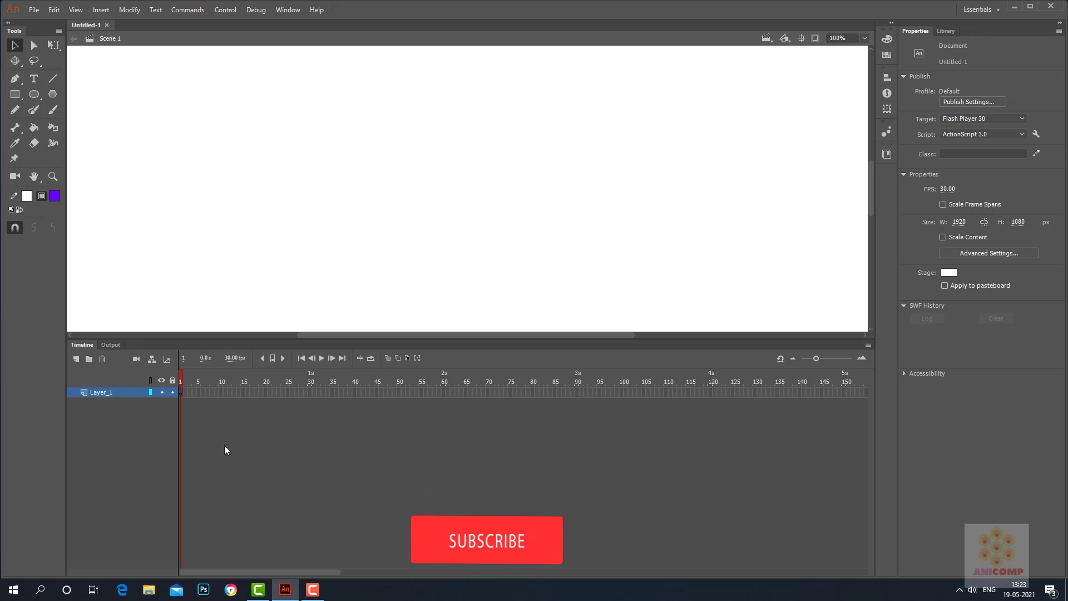
key(super+plus)
key(super+plus)
key(super+plus)
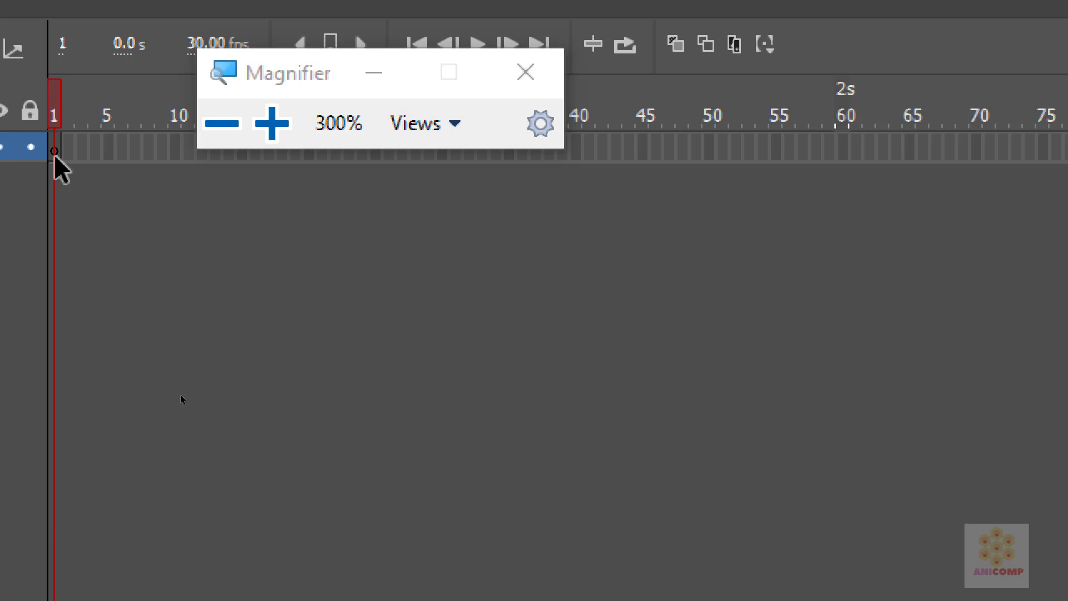
key(super+Escape)
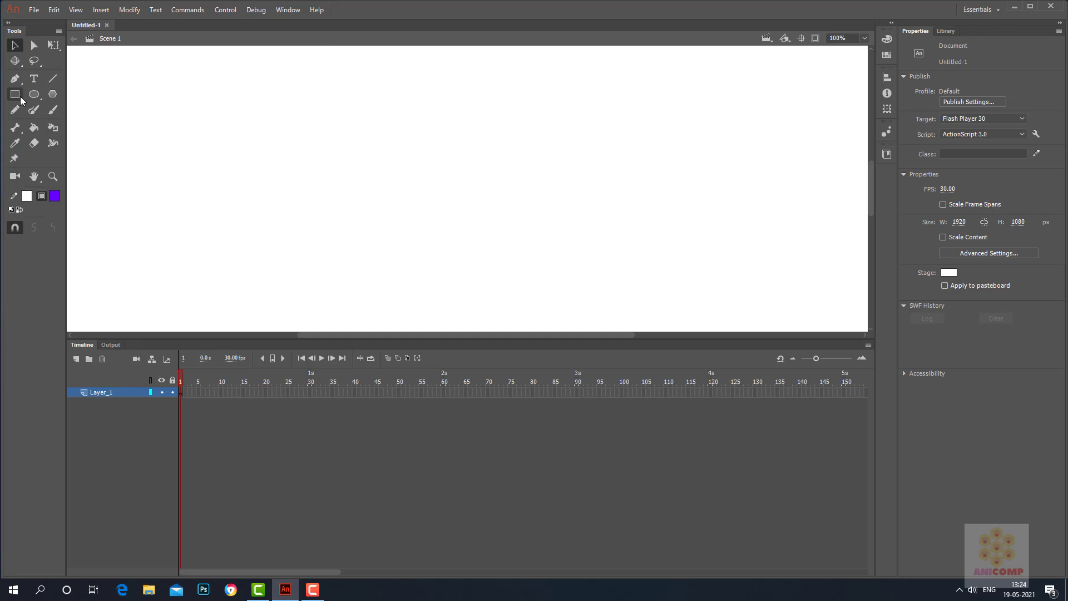
Draw a purple rectangle about 471 x 177 px on the stage in frame 1 with the Rectangle tool.
click(17, 98)
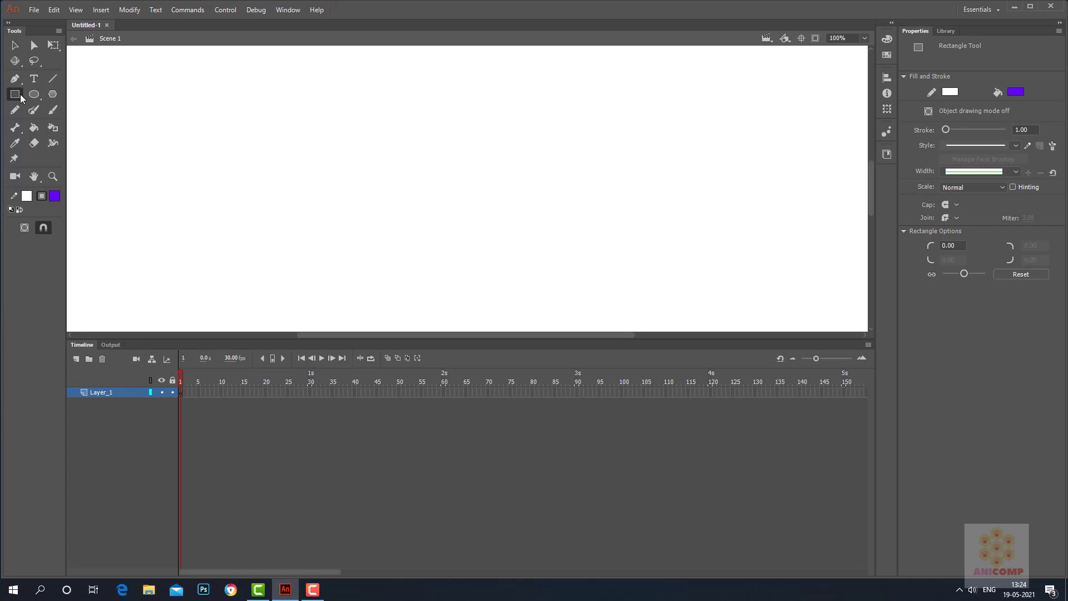
mouse_move(193, 119)
mouse_down()
mouse_move(238, 191)
mouse_move(455, 217)
mouse_up()
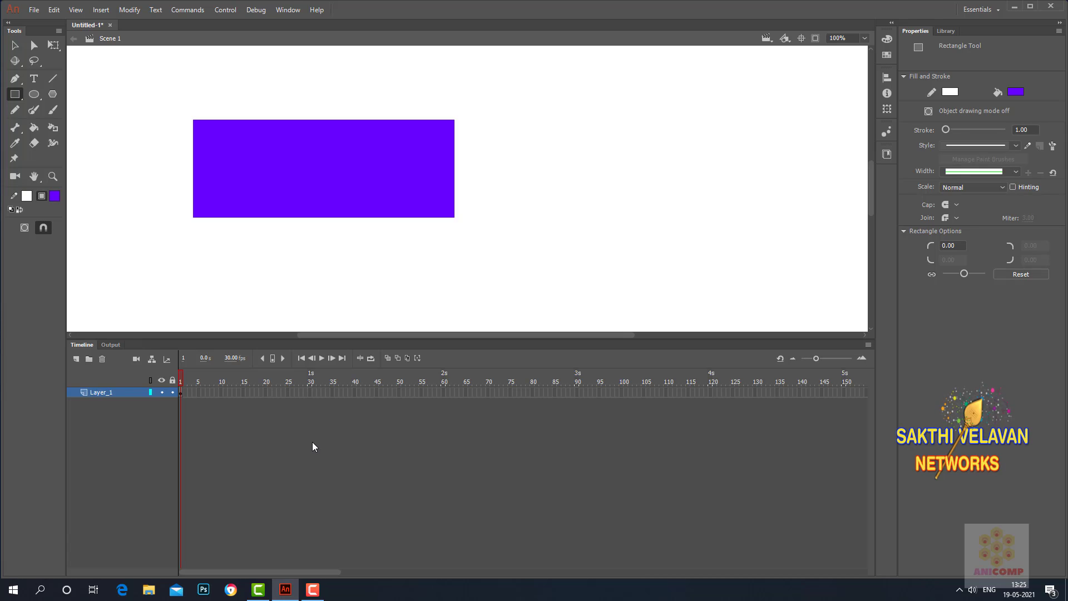
Extend Layer_1's rectangle to frame 30 by inserting a regular frame there.
click(310, 393)
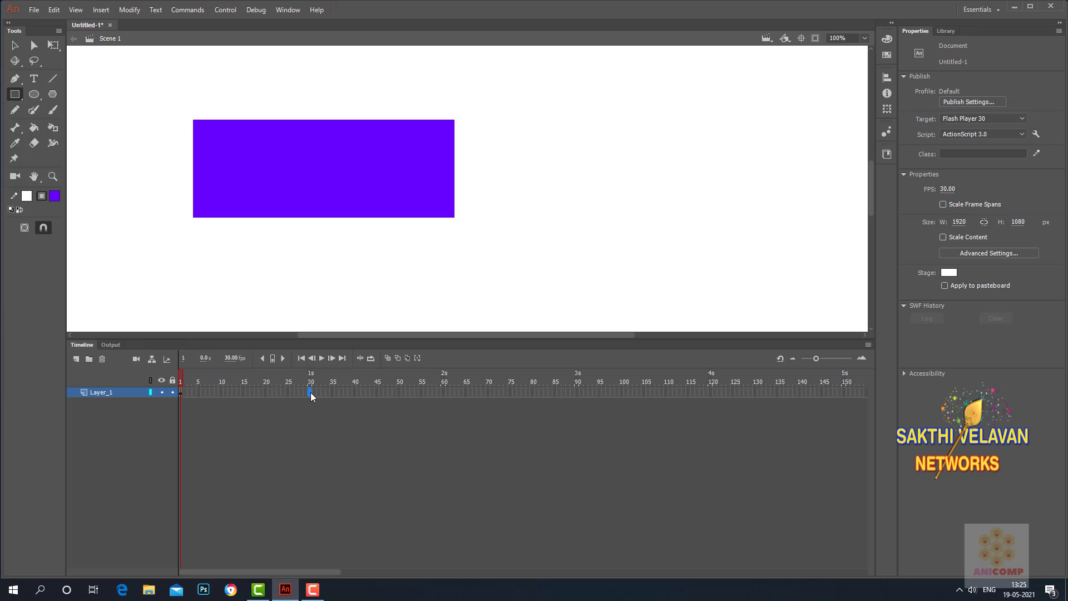
click(97, 11)
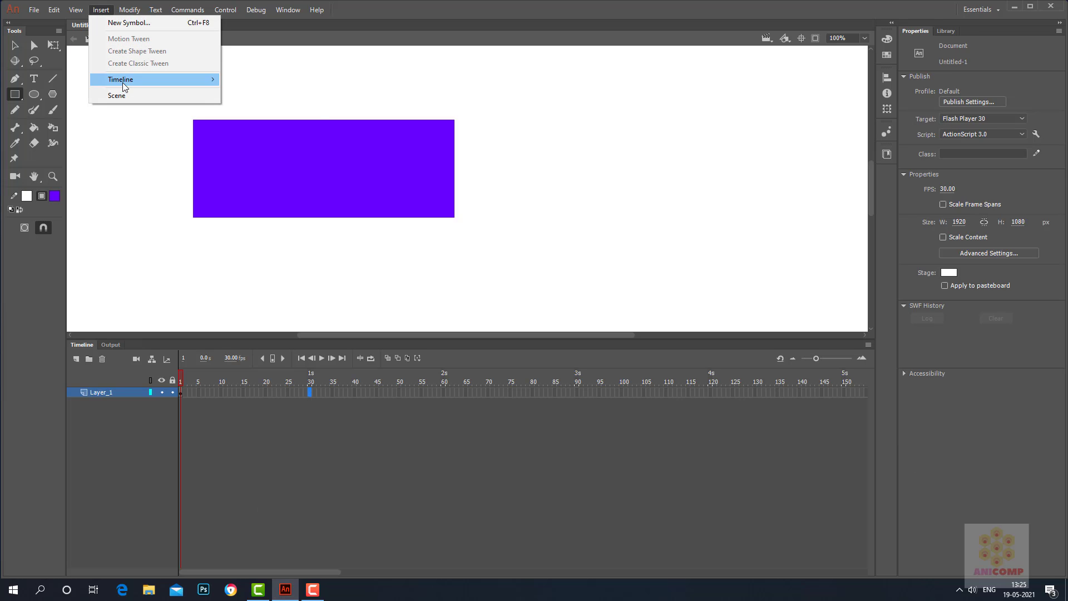
mouse_move(123, 86)
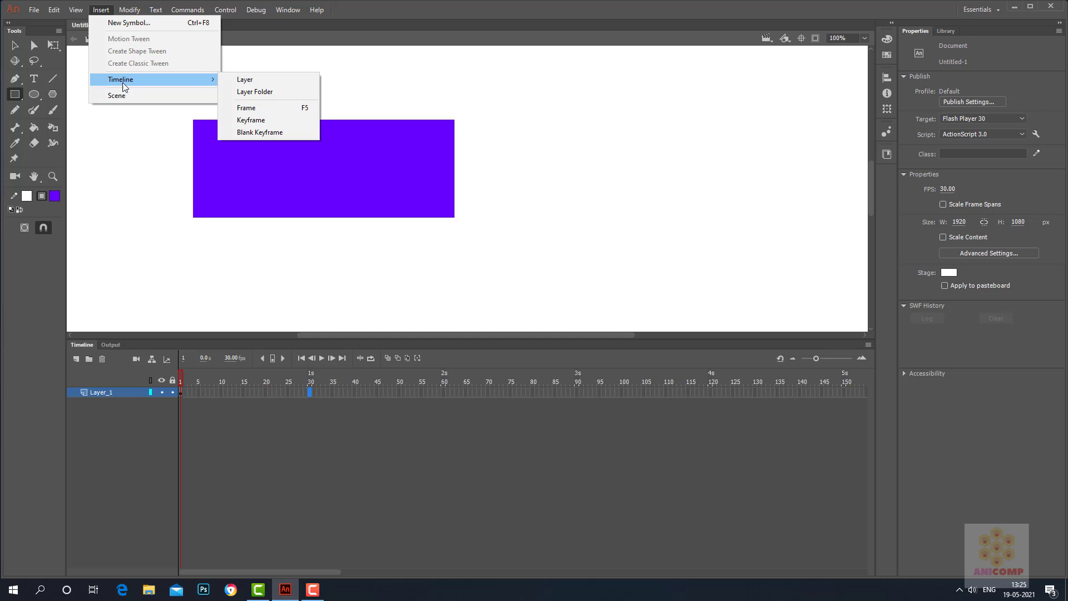
click(265, 109)
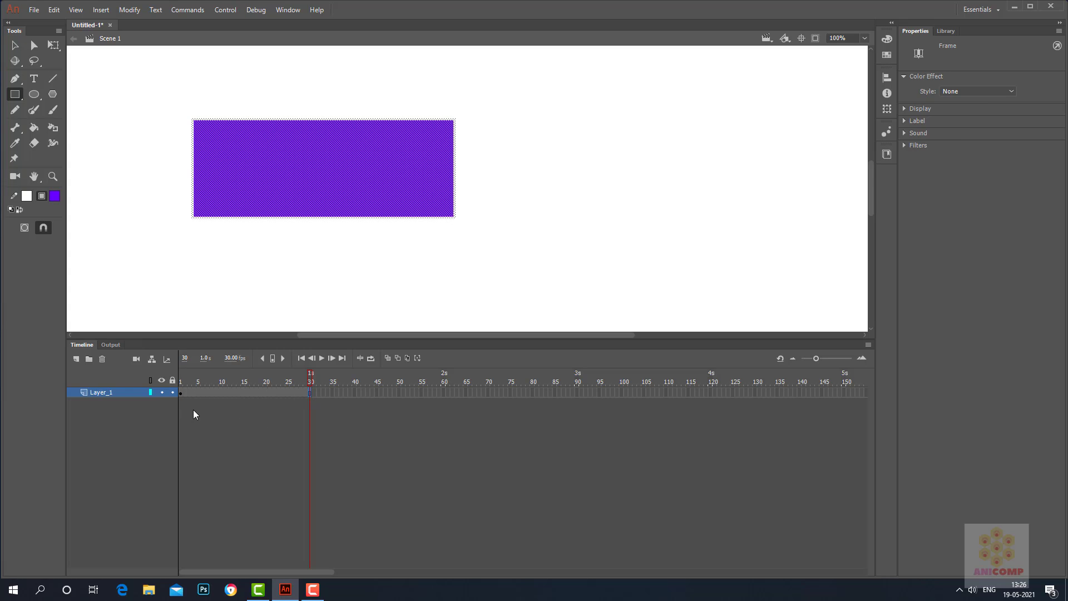
Select Layer_1's whole frame span, shorten it to frame 20, and extend it to end at frame 60.
drag(180, 393, 312, 412)
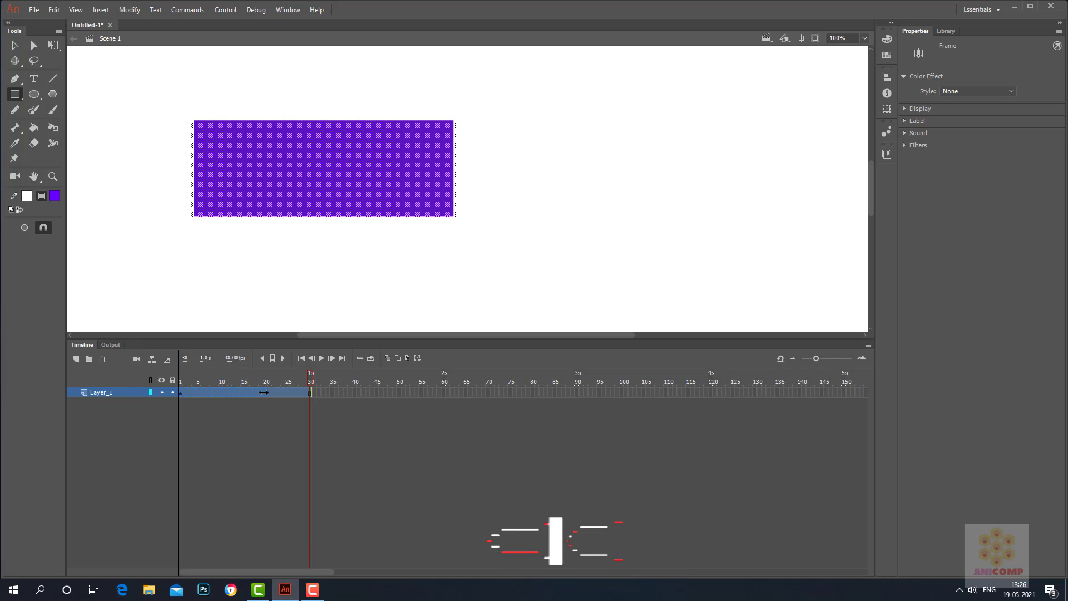
drag(310, 393, 263, 392)
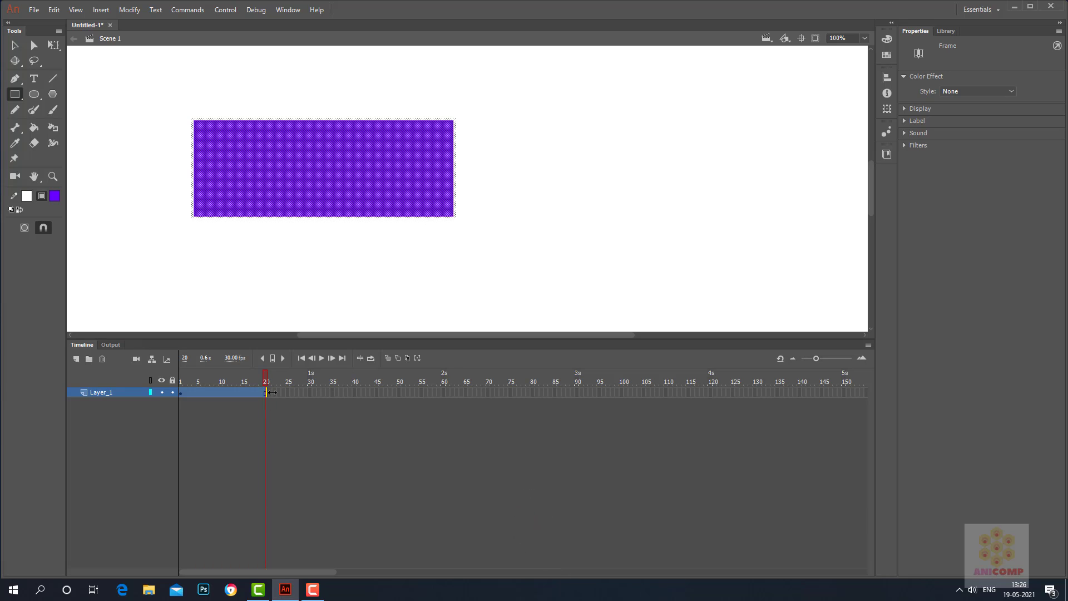
drag(272, 393, 443, 394)
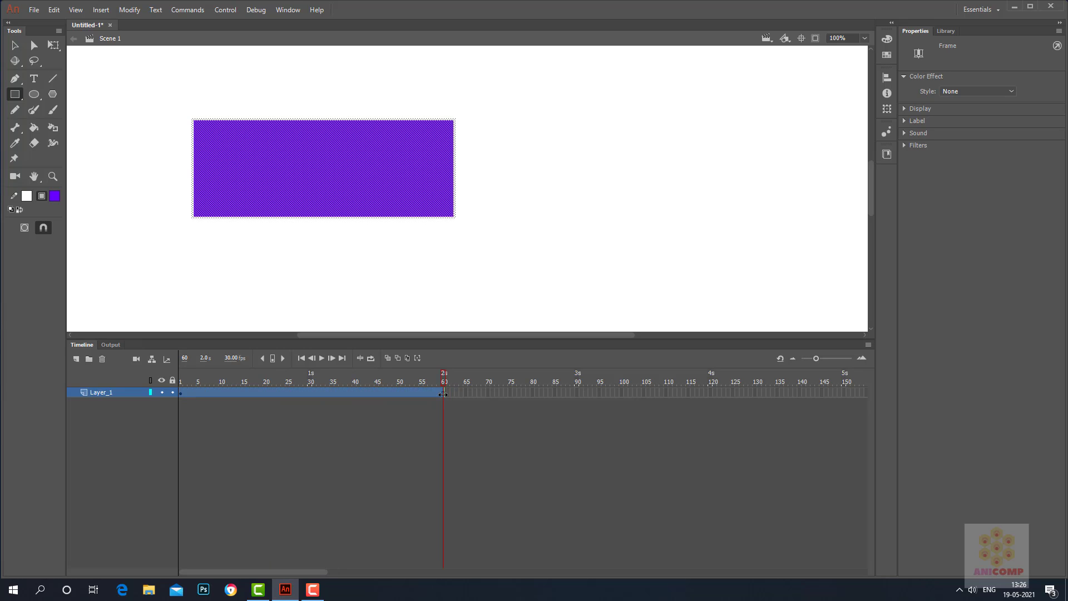
click(370, 453)
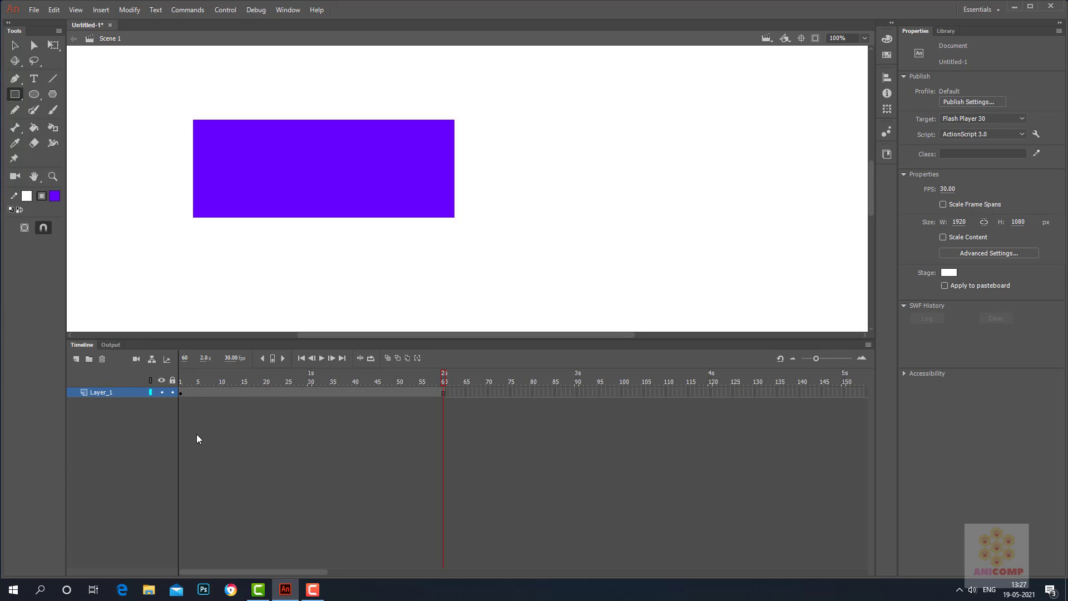
Insert a keyframe at frame 15 of Layer_1.
click(245, 393)
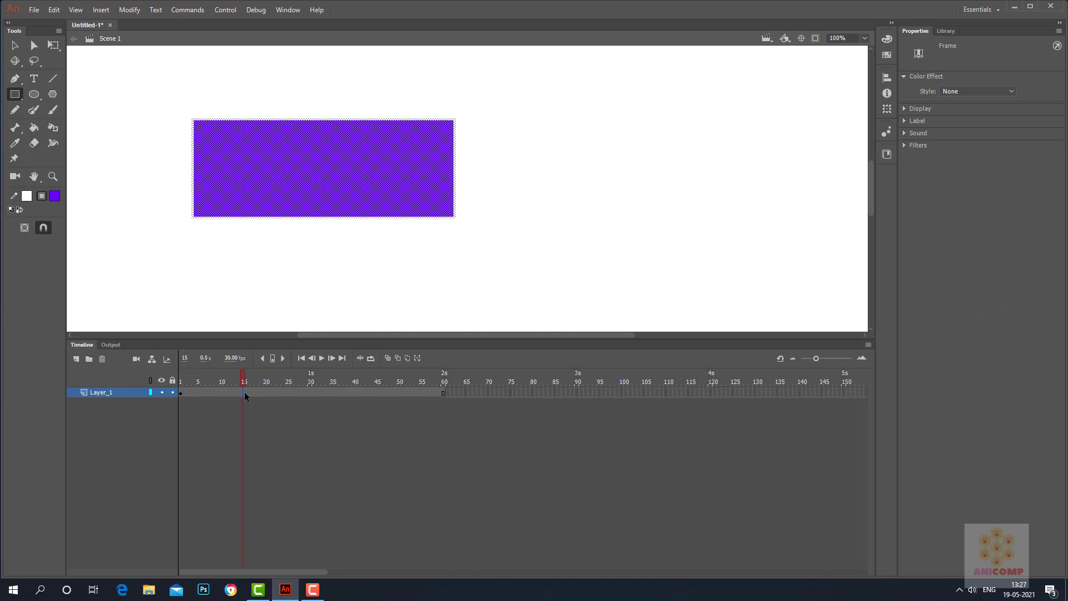
click(101, 9)
mouse_move(116, 83)
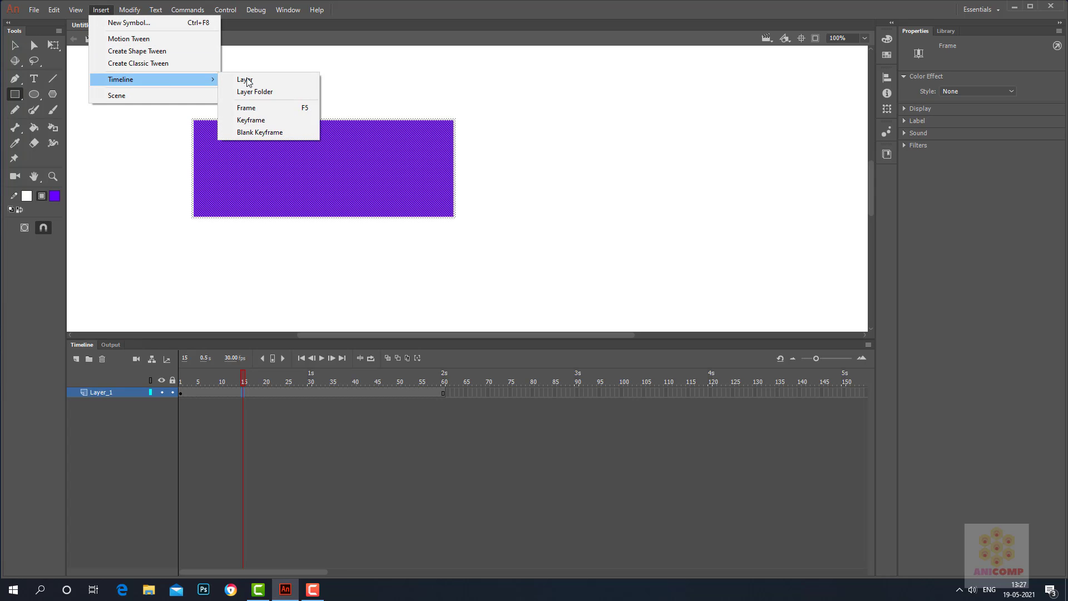
click(255, 122)
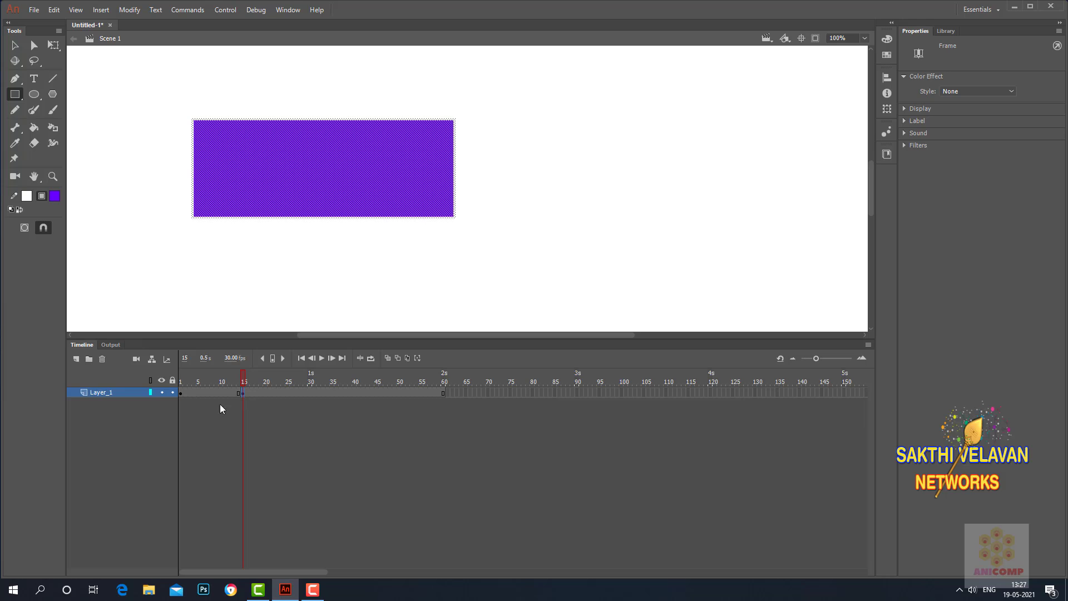
Move the rectangle in frame 15 horizontally to about X 735 px and compare its position with frame 1.
key(v)
click(315, 191)
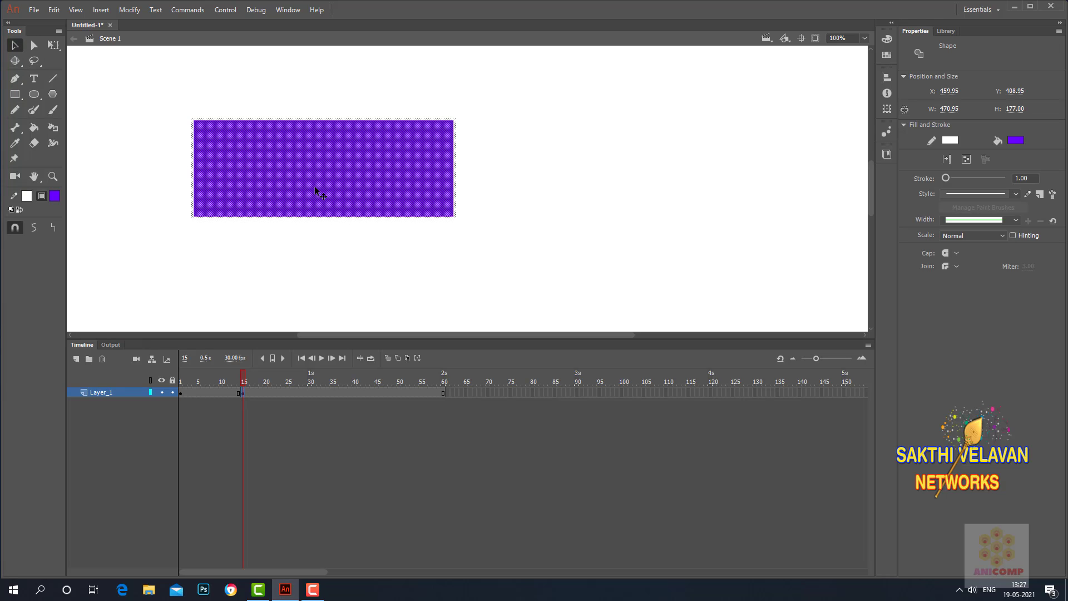
drag(312, 187, 464, 190)
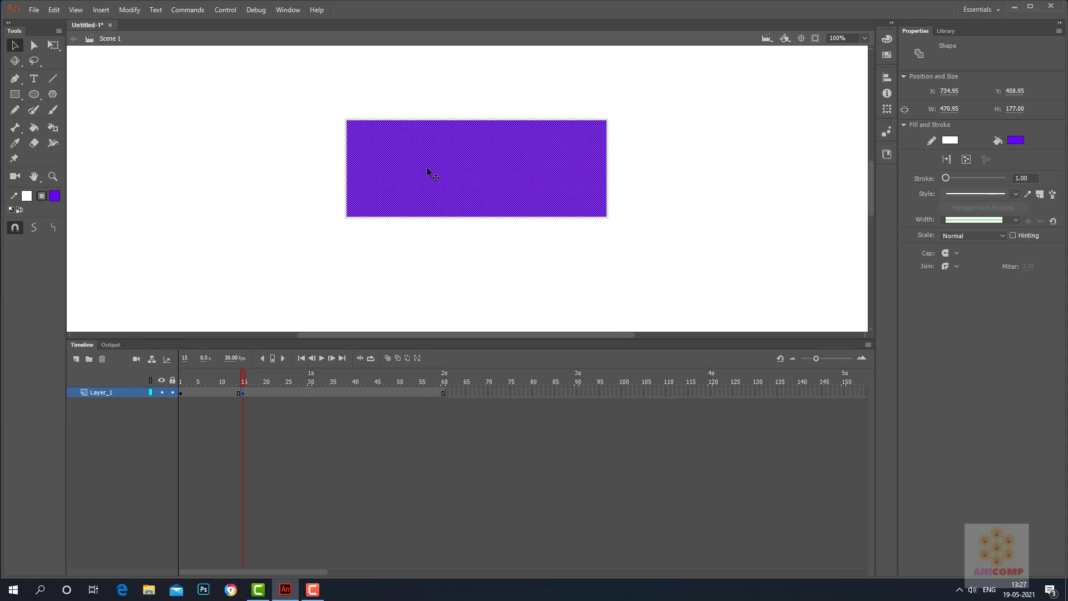
click(243, 380)
drag(242, 378, 180, 381)
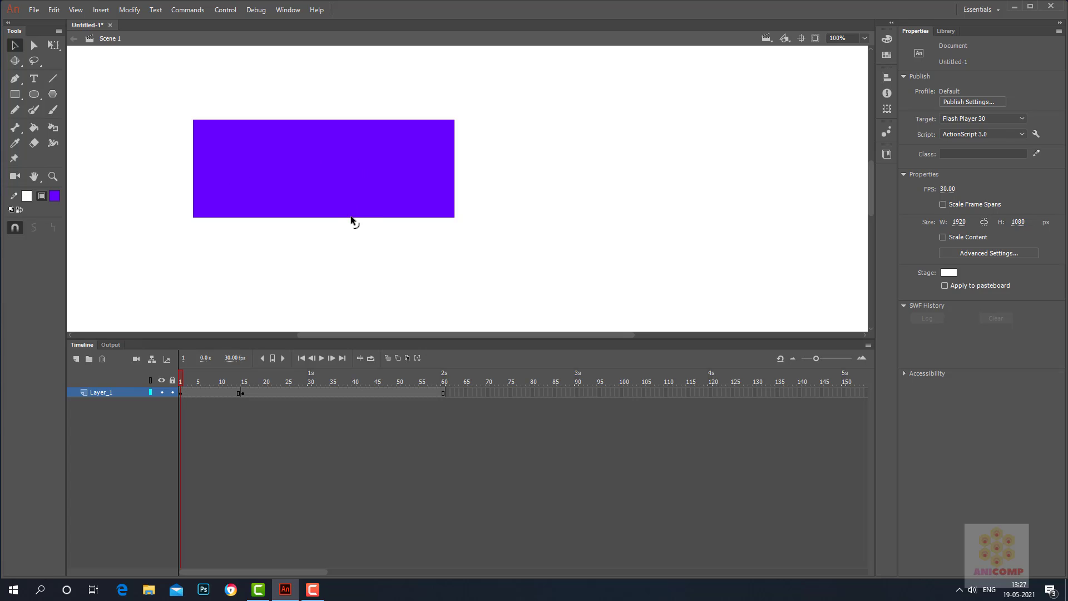
click(243, 385)
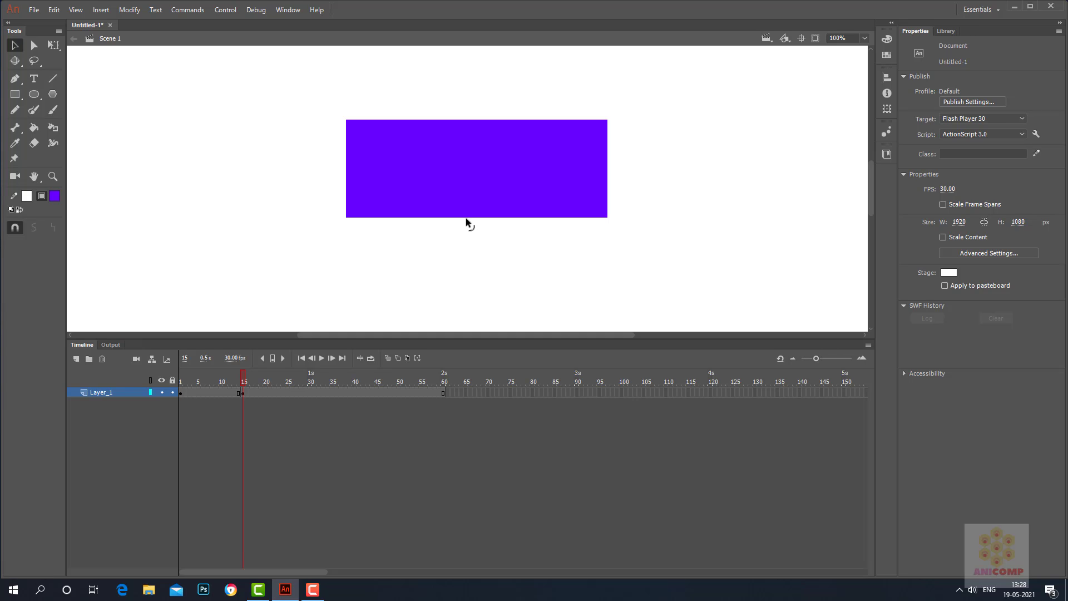
Add a keyframe at frame 30, move its rectangle horizontally to about X 1097 px, and check the frames between 15 and 30.
click(310, 394)
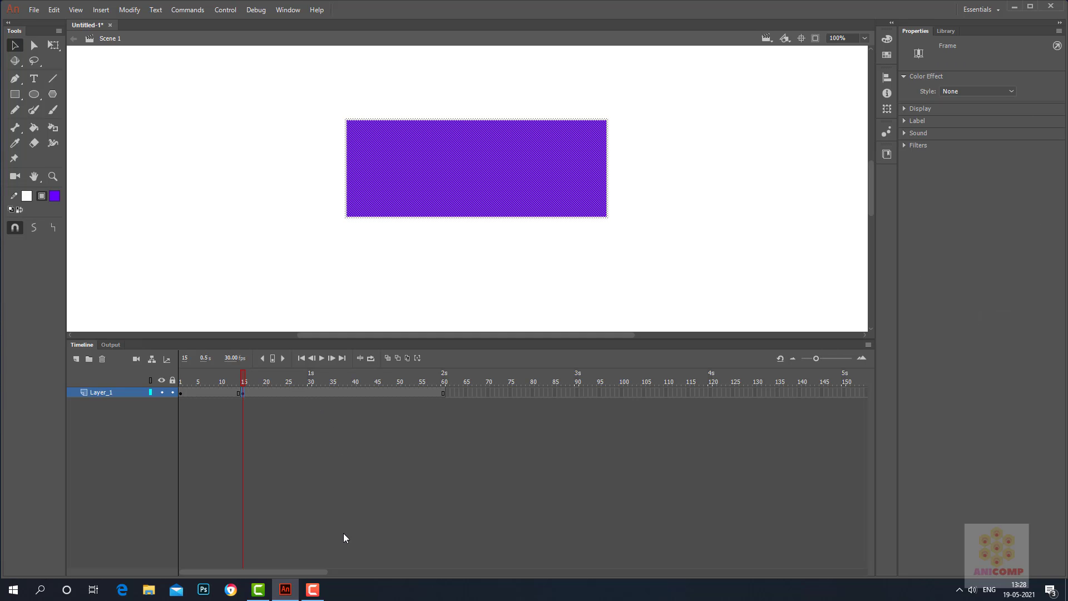
click(311, 394)
click(454, 179)
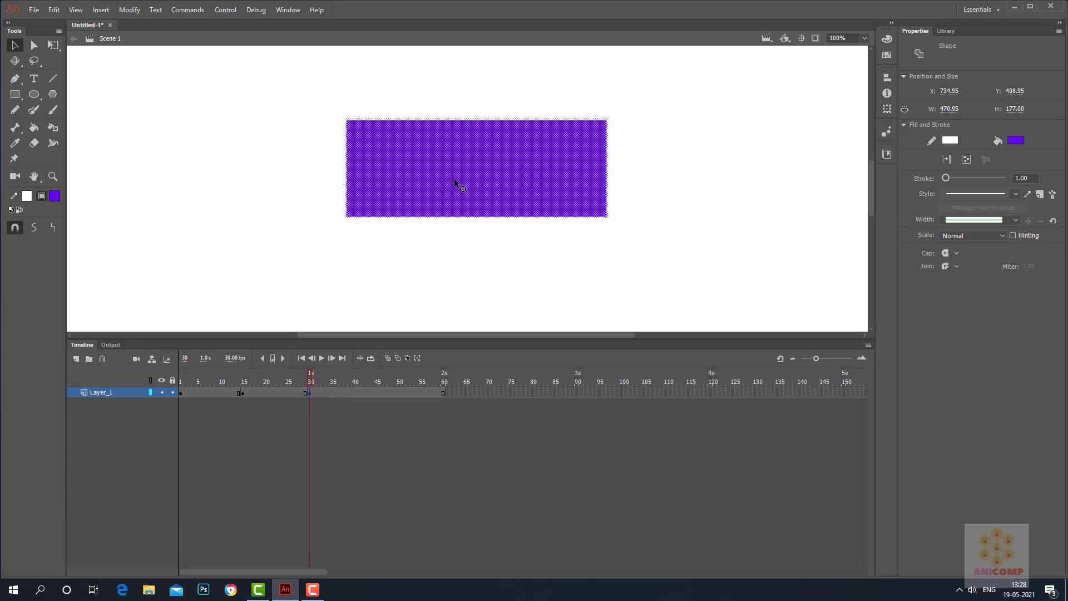
drag(454, 179, 656, 182)
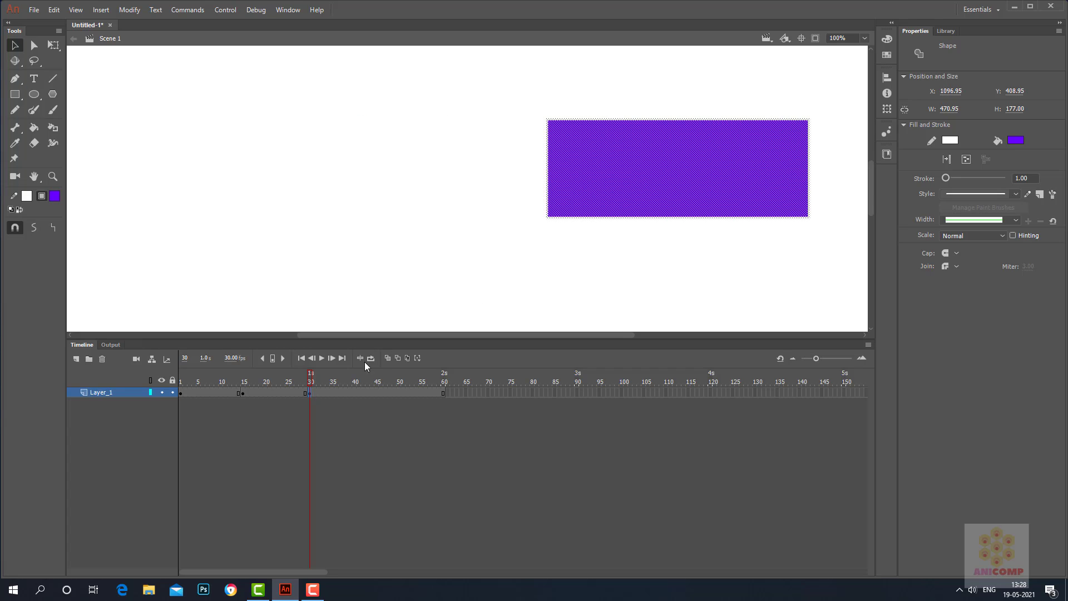
drag(312, 377, 235, 384)
click(245, 392)
click(274, 392)
click(309, 392)
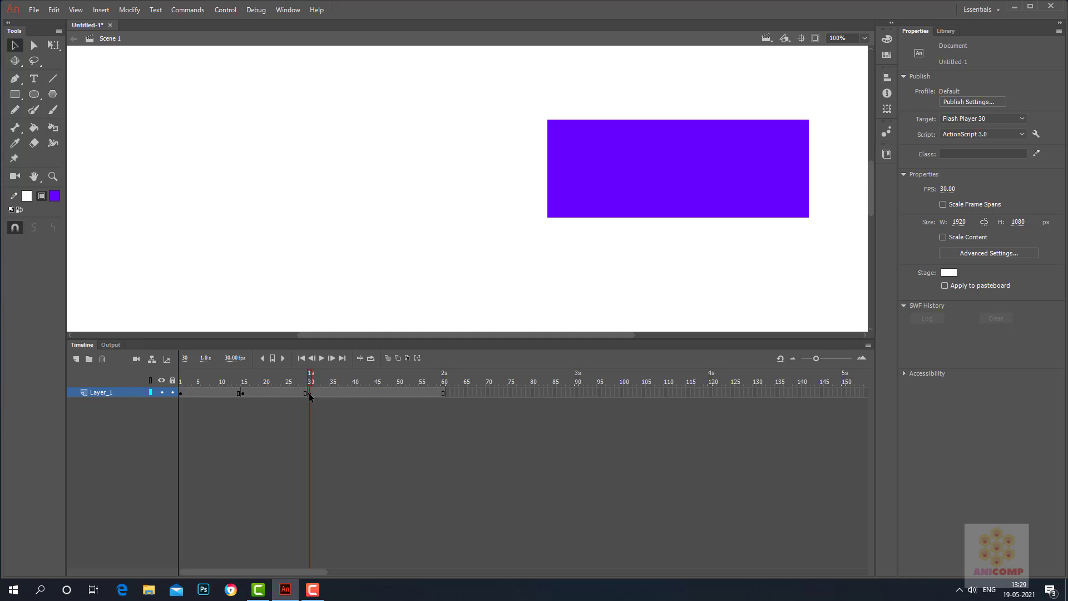
Clear the keyframe at frame 30 of Layer_1 and check the rectangle's position from frame 15 to frame 60.
click(309, 393)
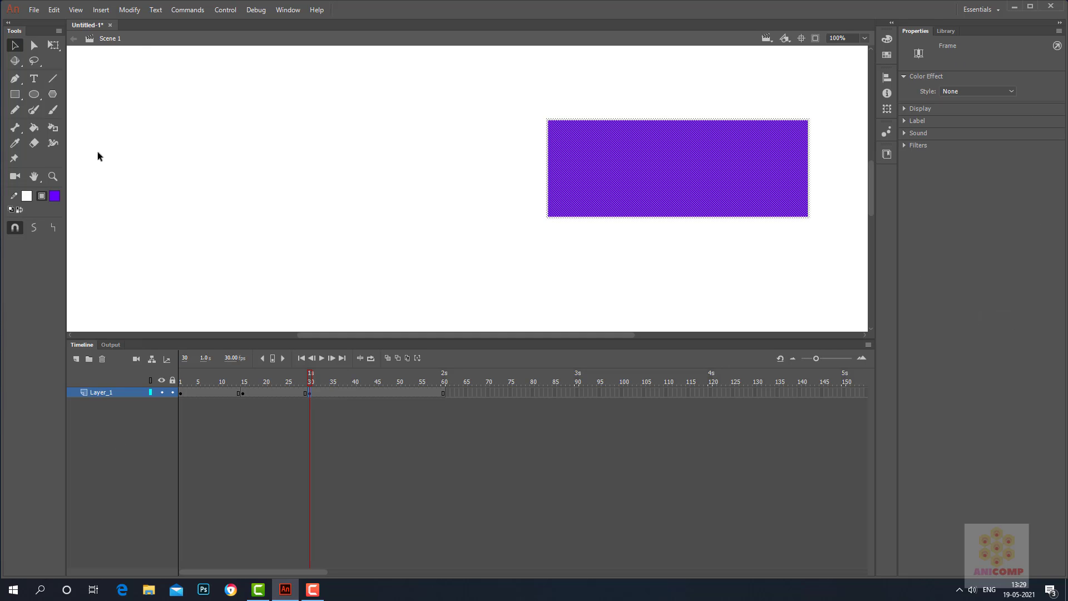
click(130, 10)
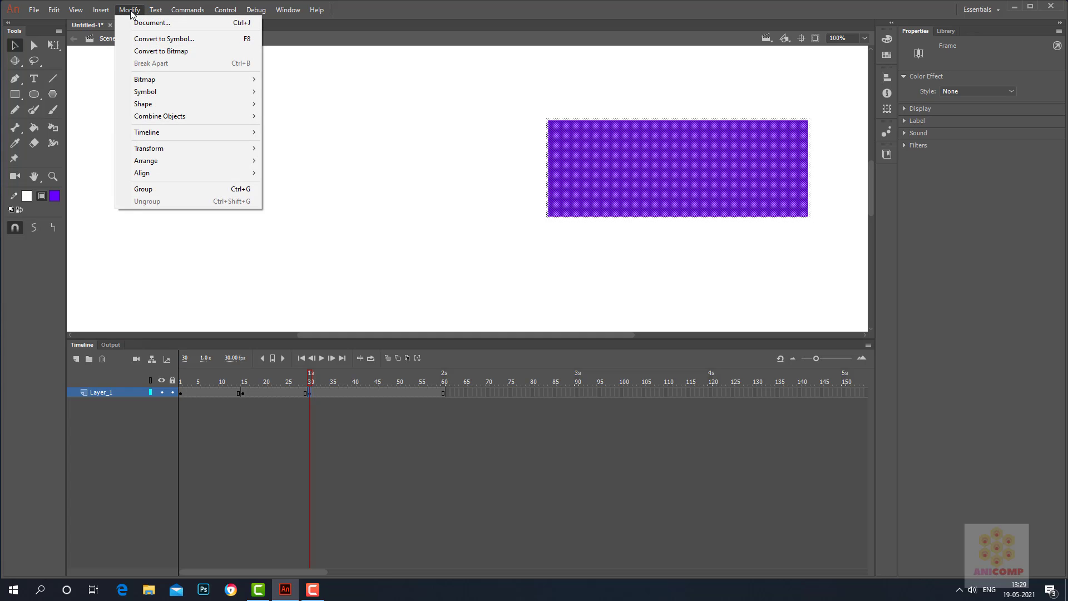
mouse_move(150, 138)
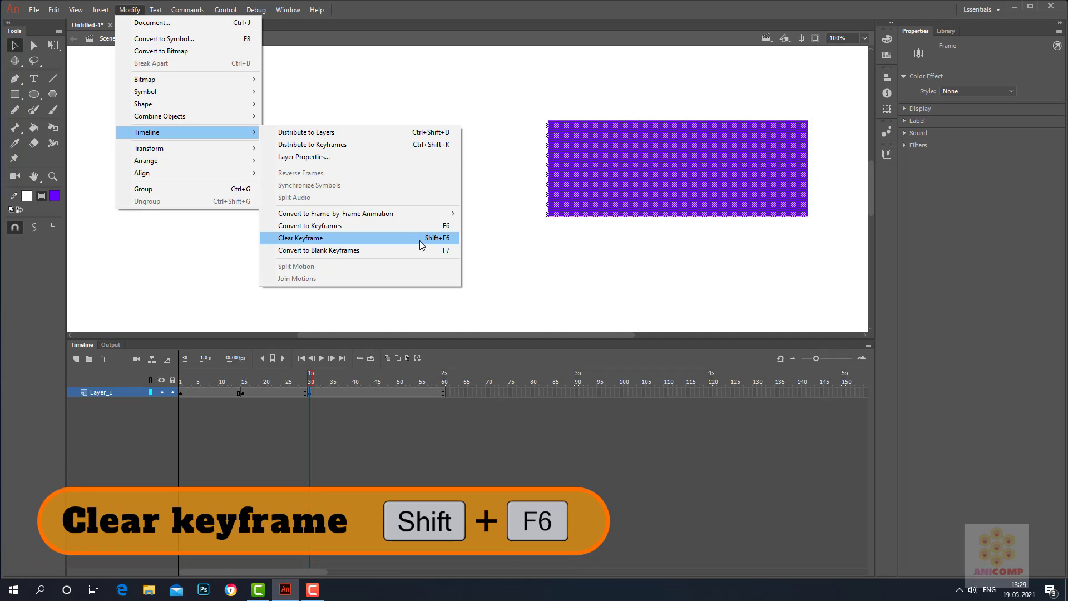
click(384, 241)
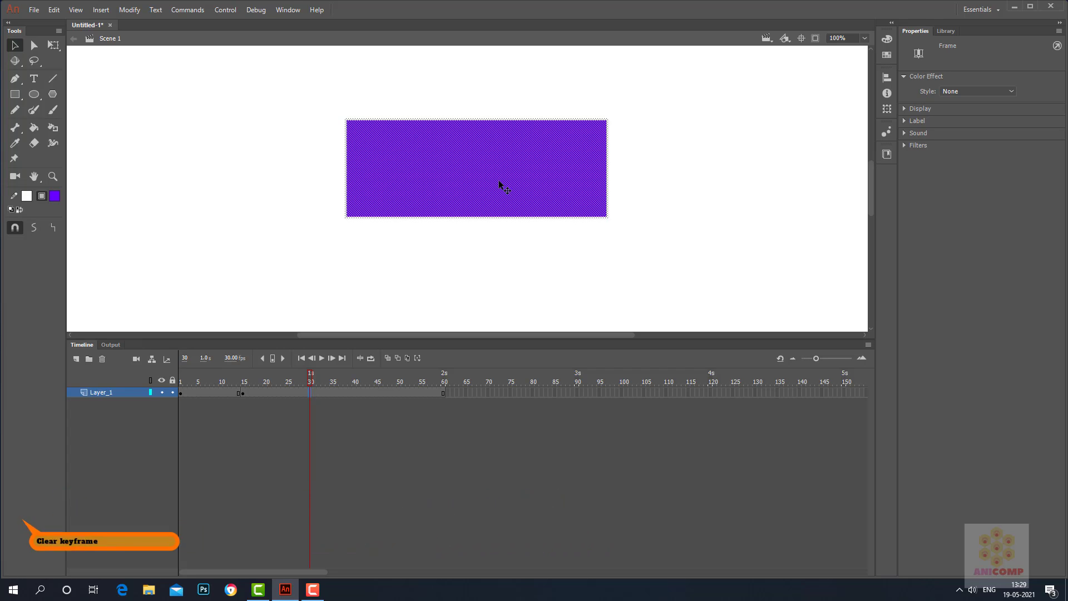
click(243, 393)
drag(243, 381, 445, 384)
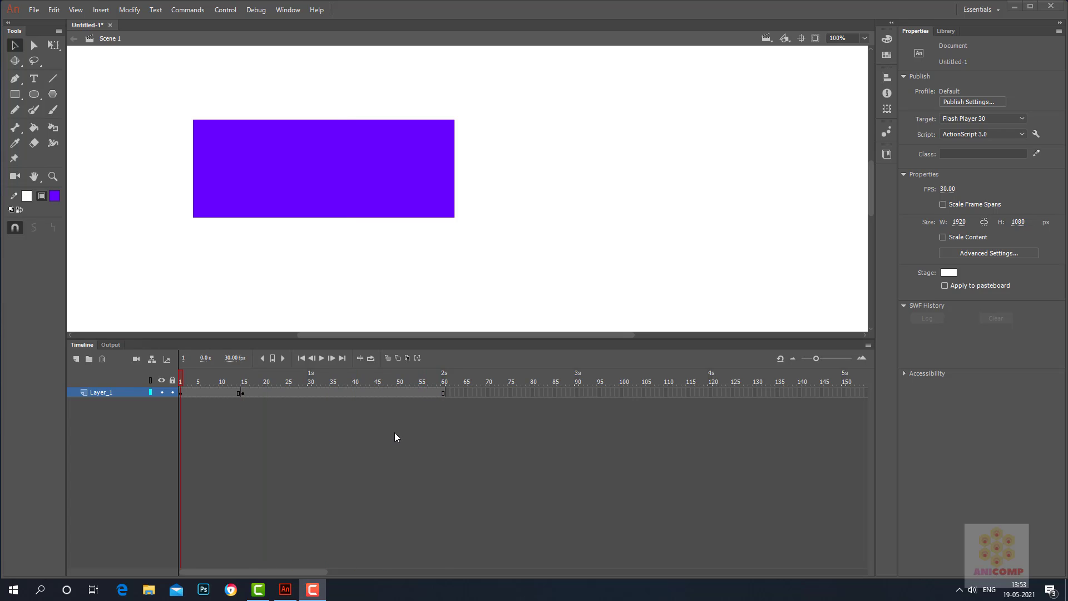
Convert frame 30 of Layer_1 to a blank keyframe.
click(311, 392)
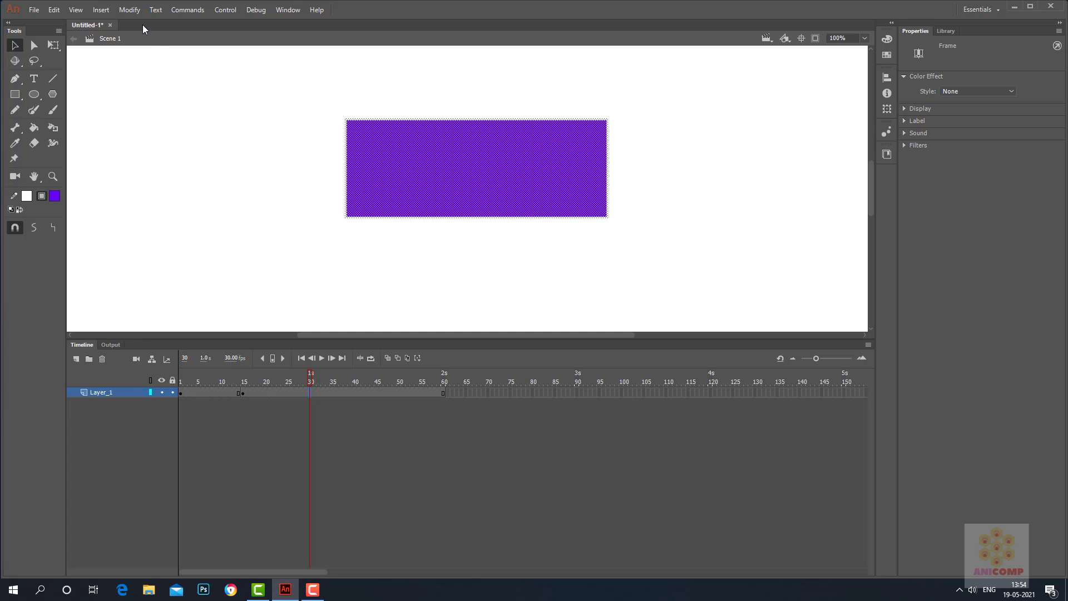
click(134, 12)
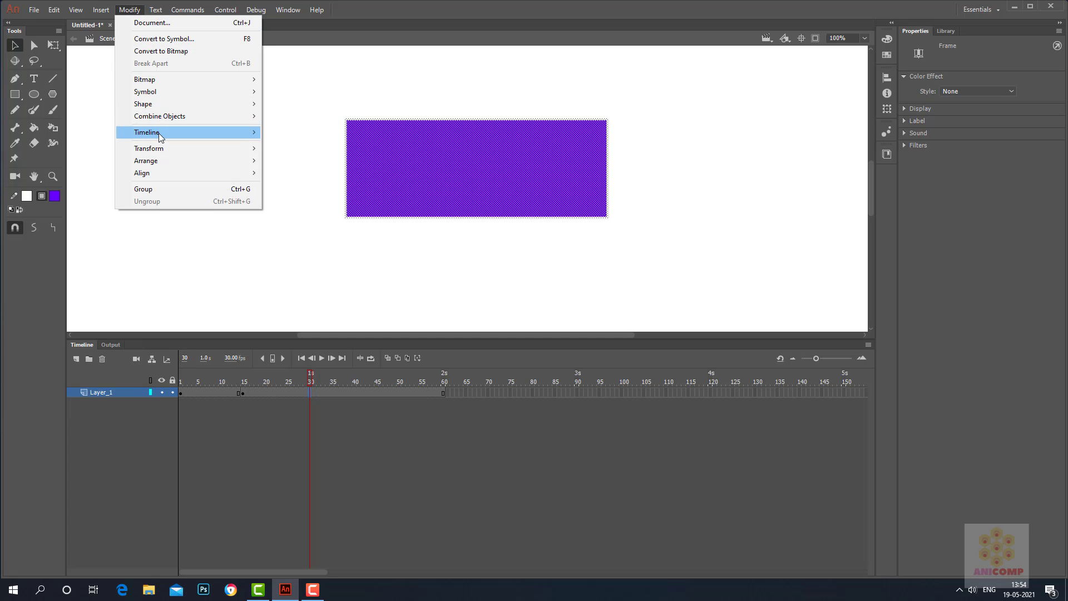
mouse_move(159, 132)
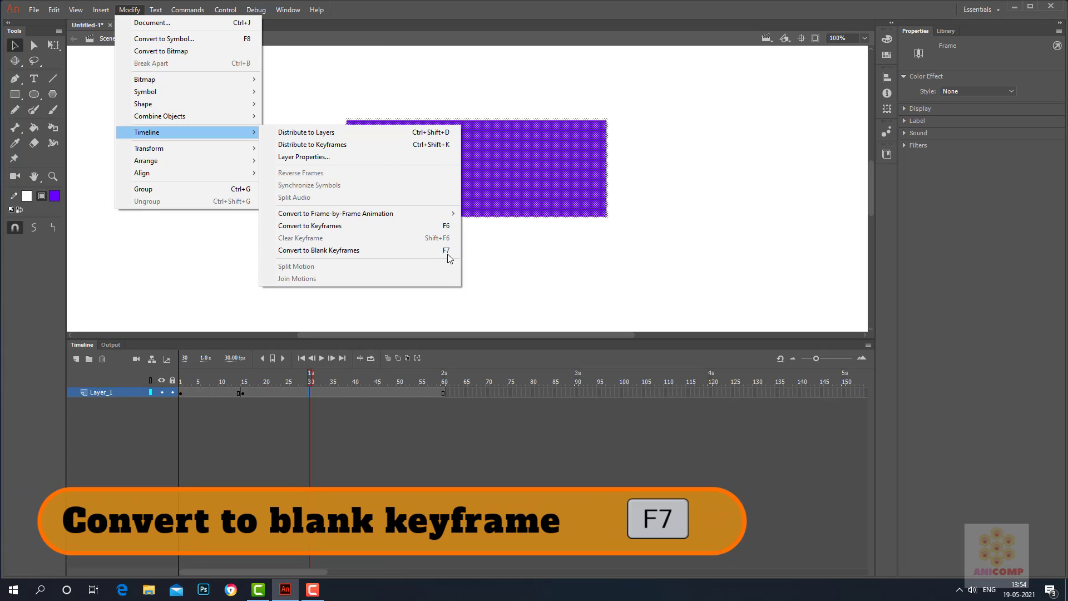
click(414, 252)
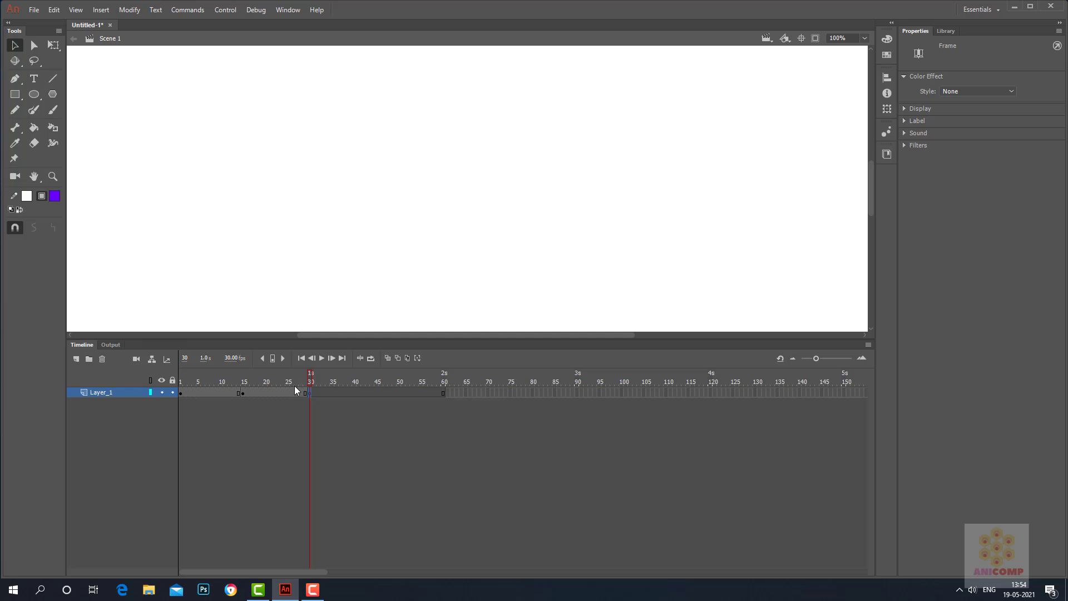
Scrub through the timeline from frame 1 to frame 29 and check where the rectangle appears.
click(189, 385)
drag(189, 385, 176, 384)
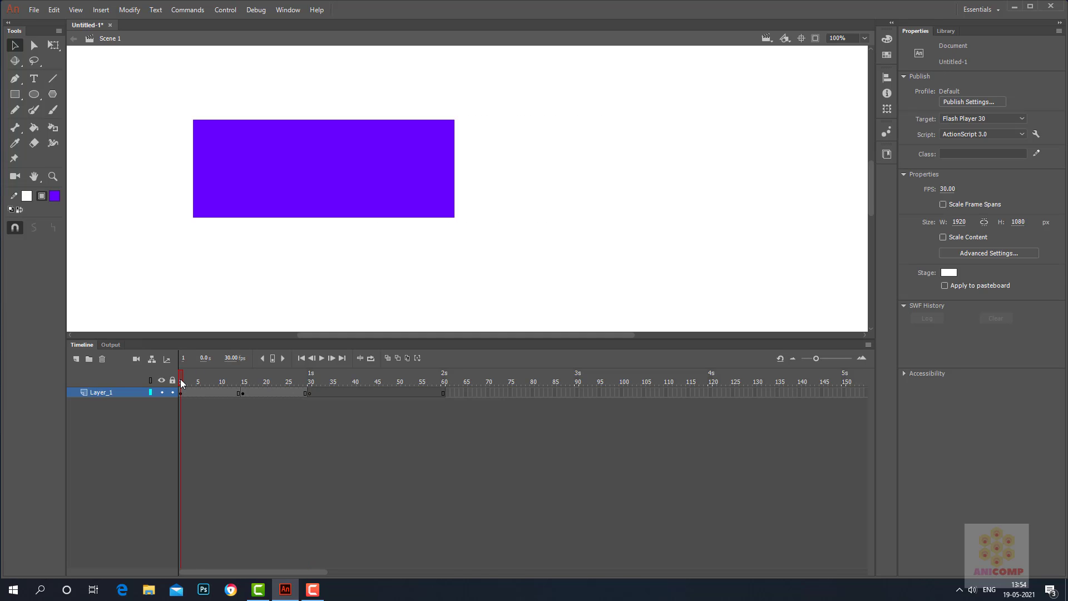
drag(205, 379, 307, 392)
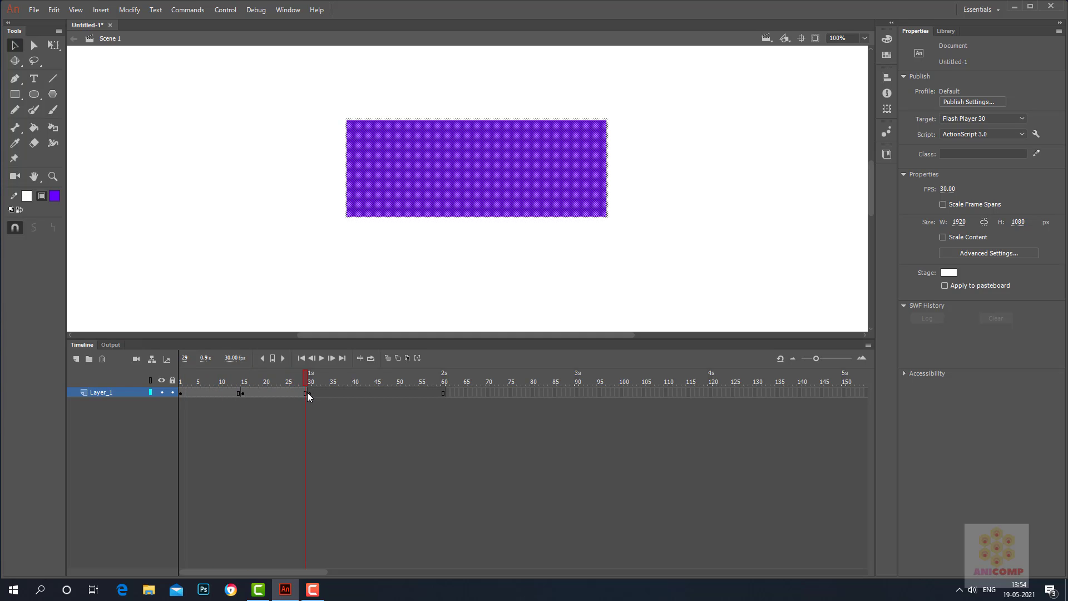
Draw a purple oval about 289 × 255 px in the blank keyframe at frame 30 of Layer_1.
drag(307, 392, 311, 393)
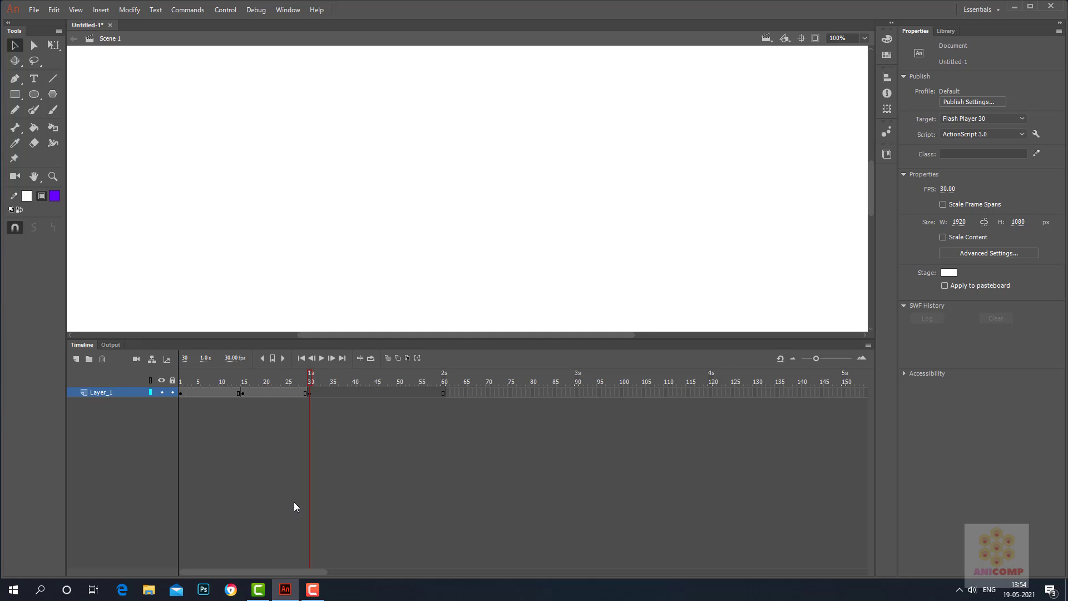
click(35, 96)
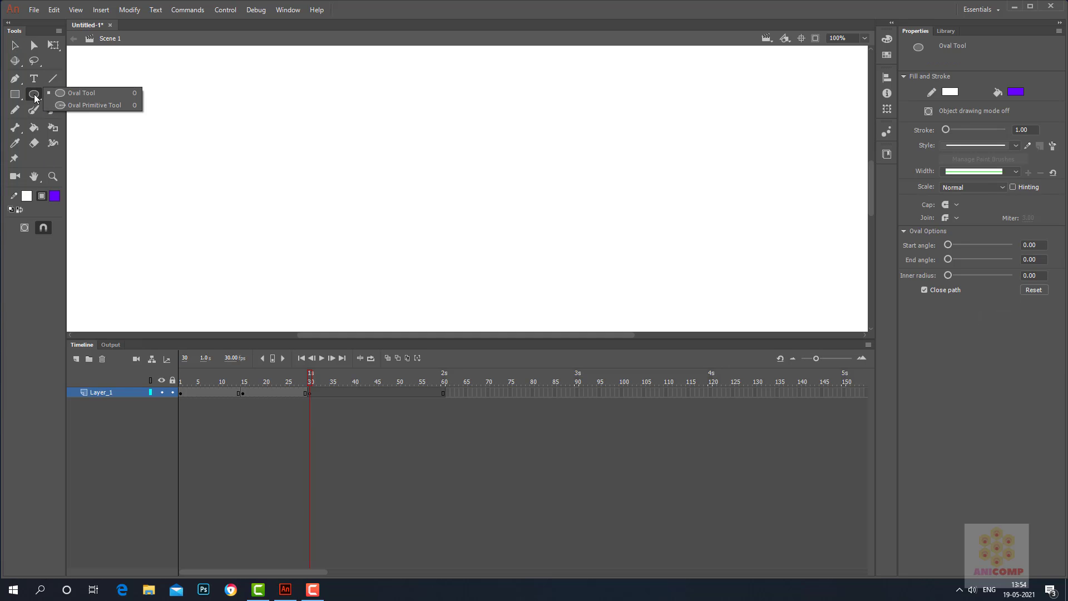
mouse_move(253, 123)
mouse_down()
mouse_move(393, 226)
mouse_move(412, 263)
mouse_up()
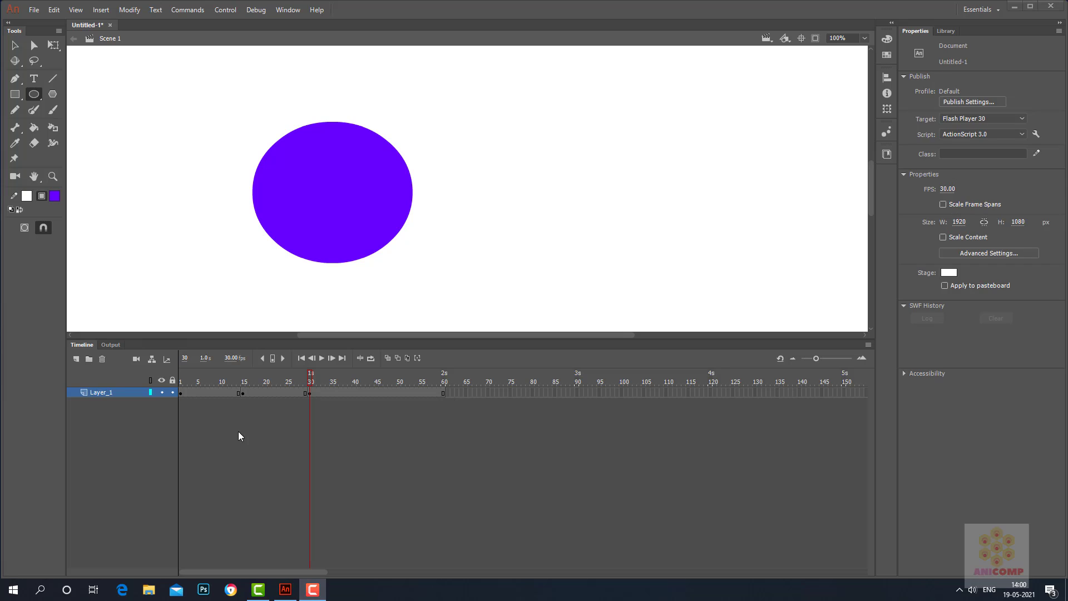
Add a new layer and place it below Layer_1.
click(76, 359)
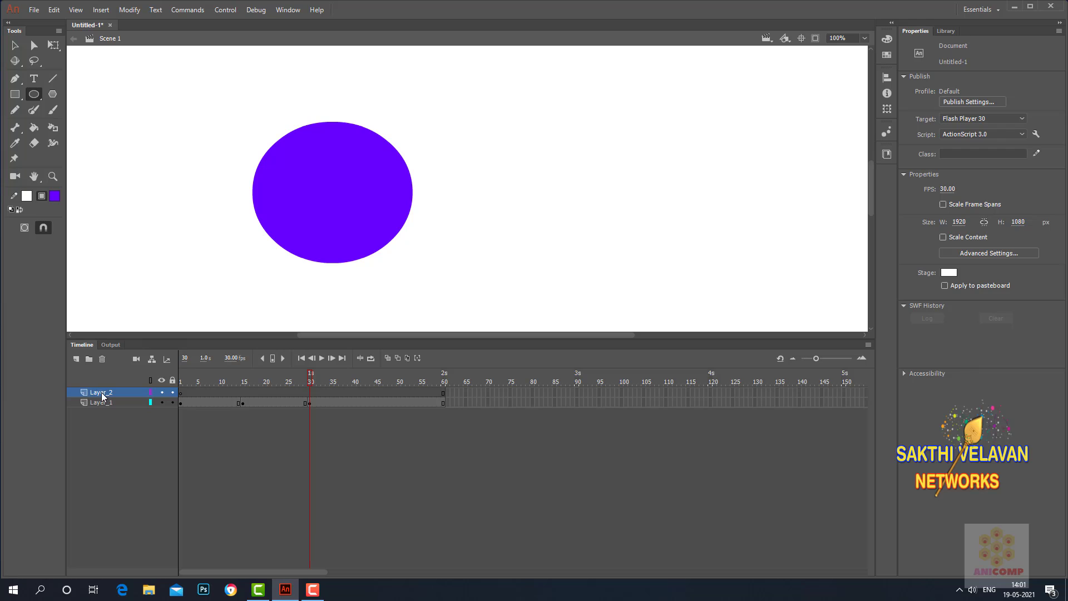
drag(108, 393, 108, 409)
click(130, 415)
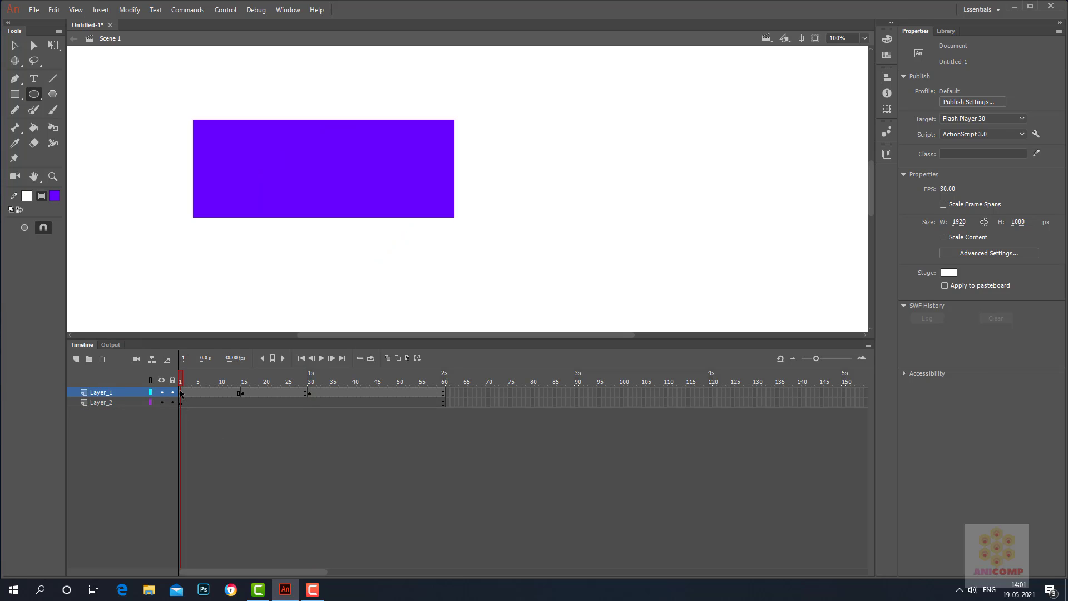
Copy frames 1 to 60 of Layer_1 onto Layer_2 and hide Layer_1.
drag(180, 391, 443, 392)
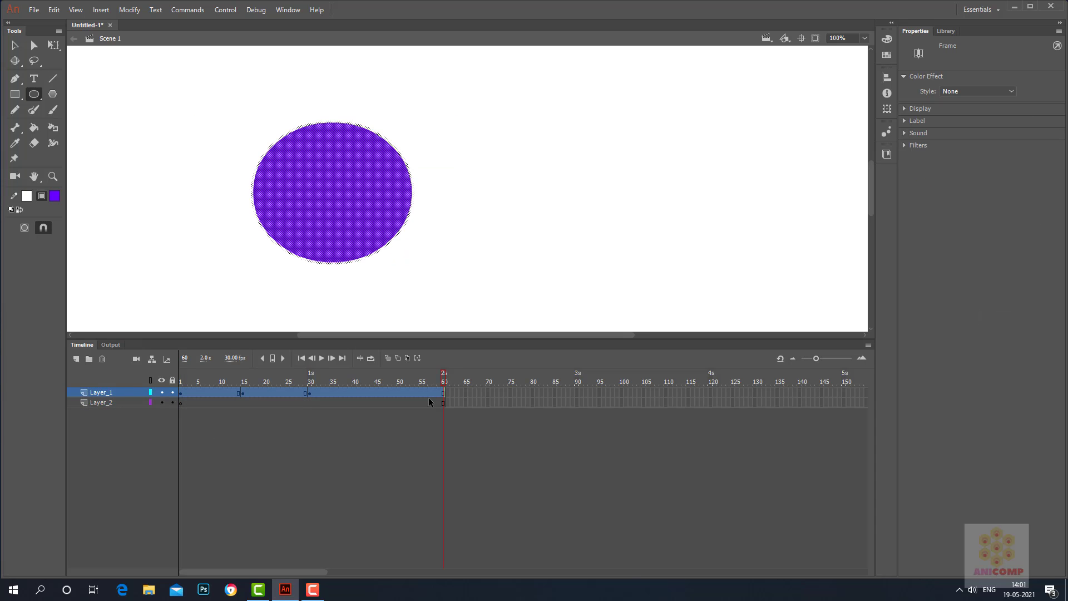
click(342, 392)
drag(341, 392, 169, 407)
click(381, 429)
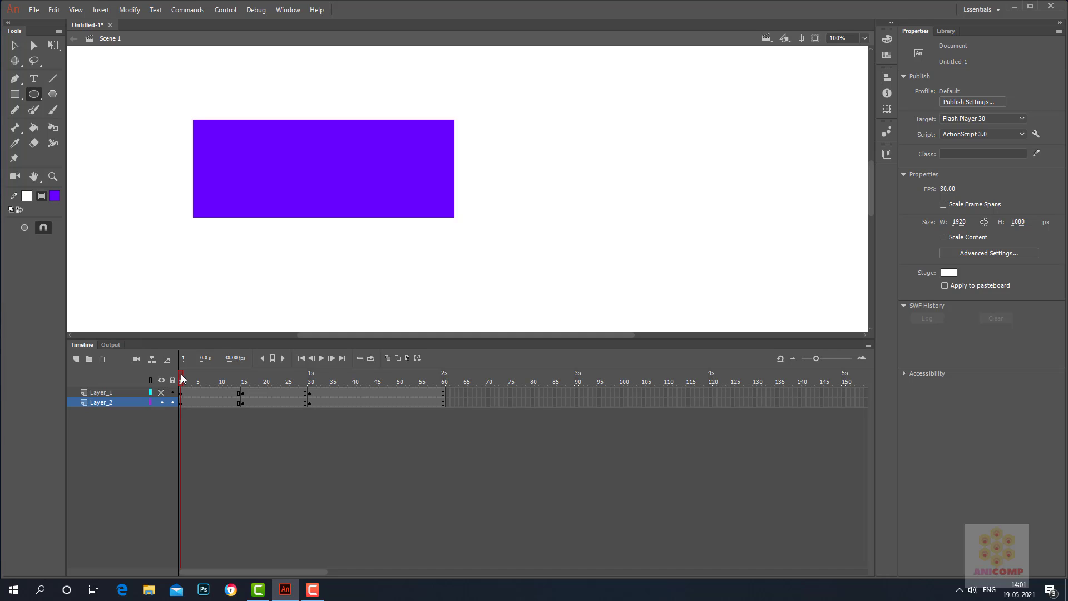
Convert frames 1 to 60 of Layer_2 to a frame-by-frame animation with a keyframe every third frame.
drag(182, 379, 180, 413)
drag(191, 406, 445, 405)
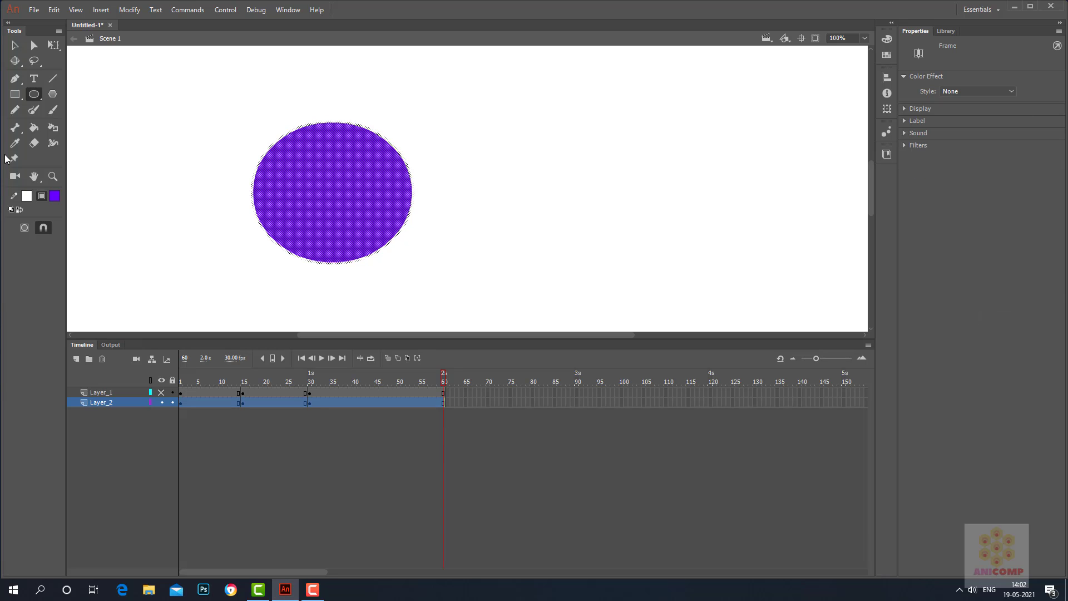
click(129, 10)
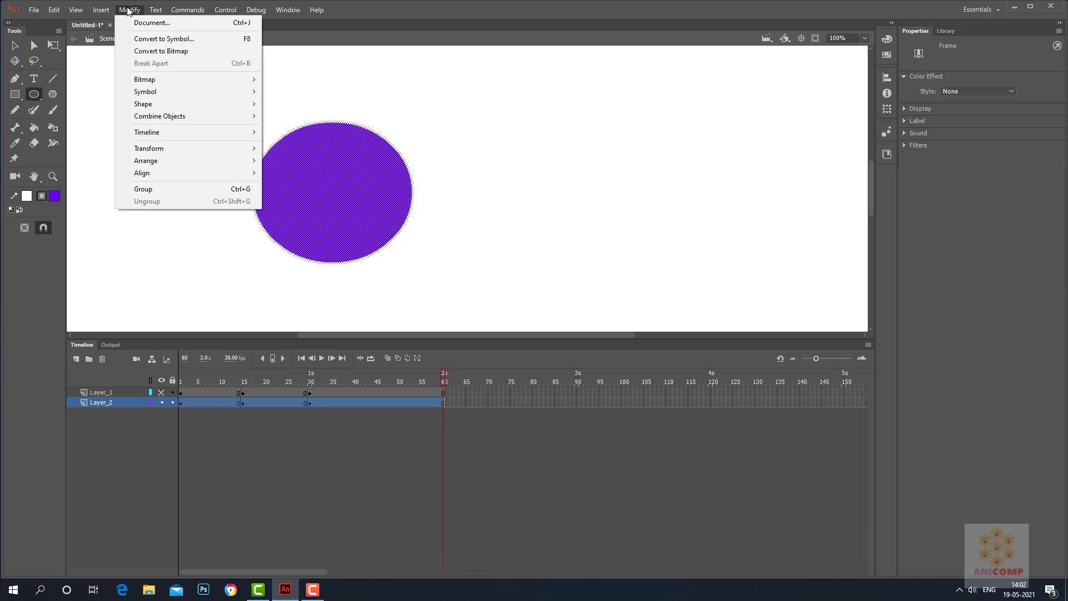
mouse_move(155, 133)
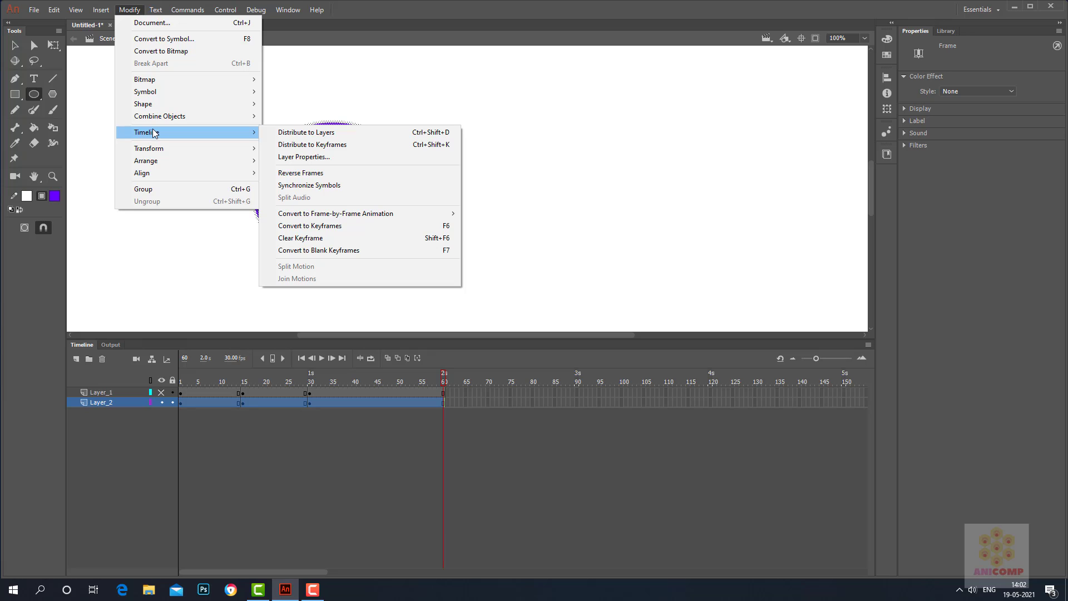
mouse_move(359, 214)
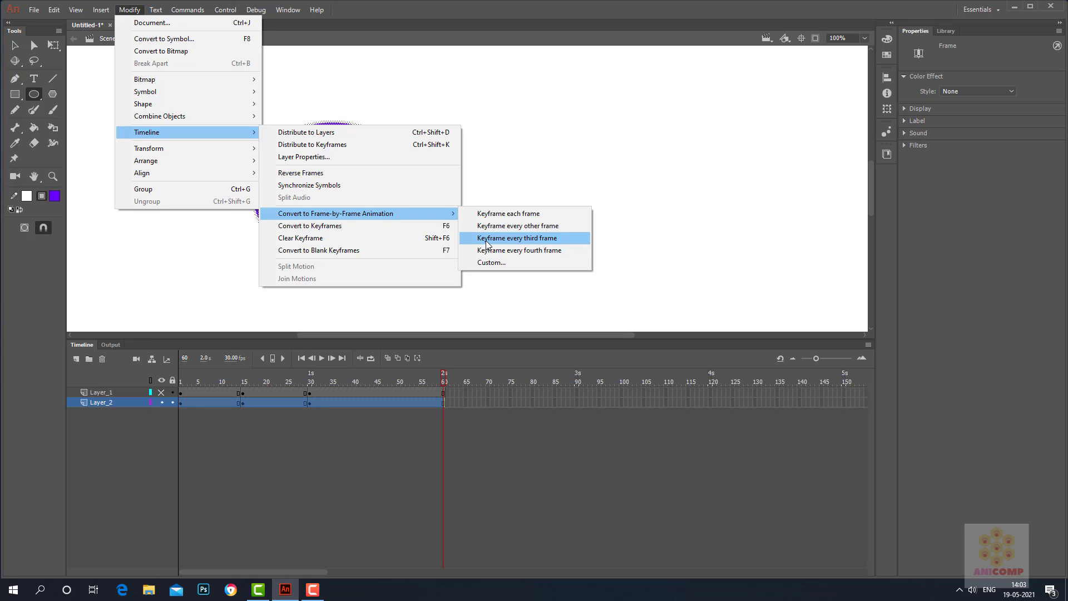
click(543, 239)
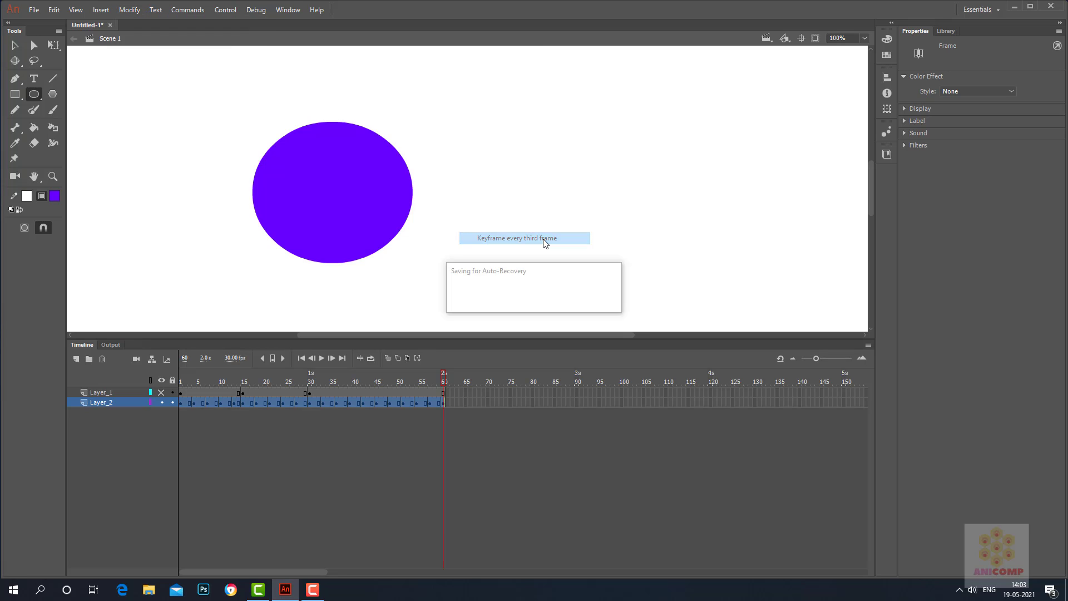
click(261, 452)
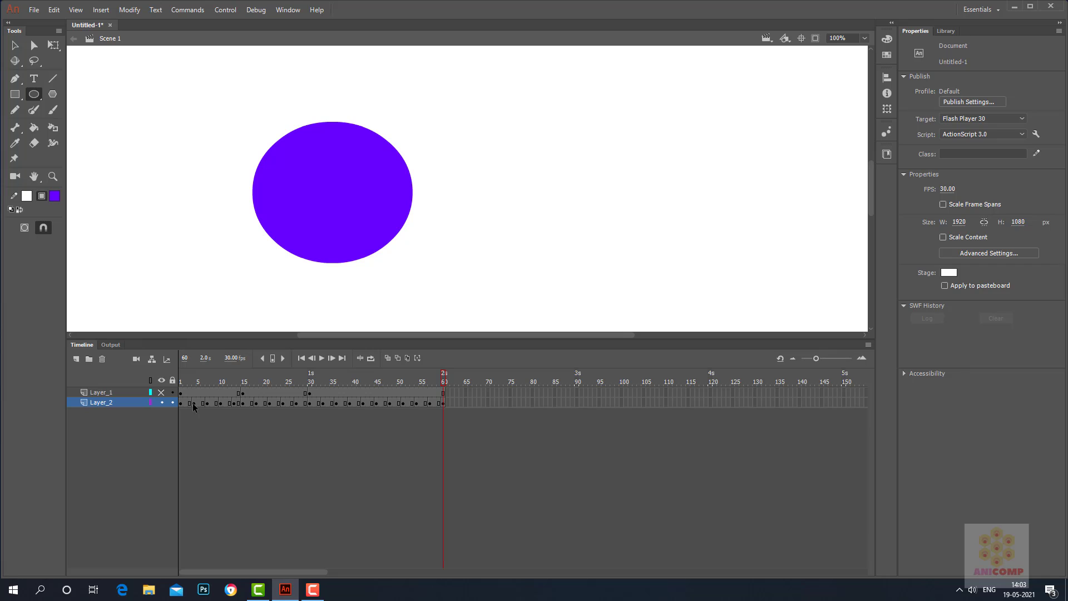
Move the Layer_2 rectangle to about X 755, Y 300 px in frame 4 and about X 847, Y 574 px in frame 10.
click(194, 403)
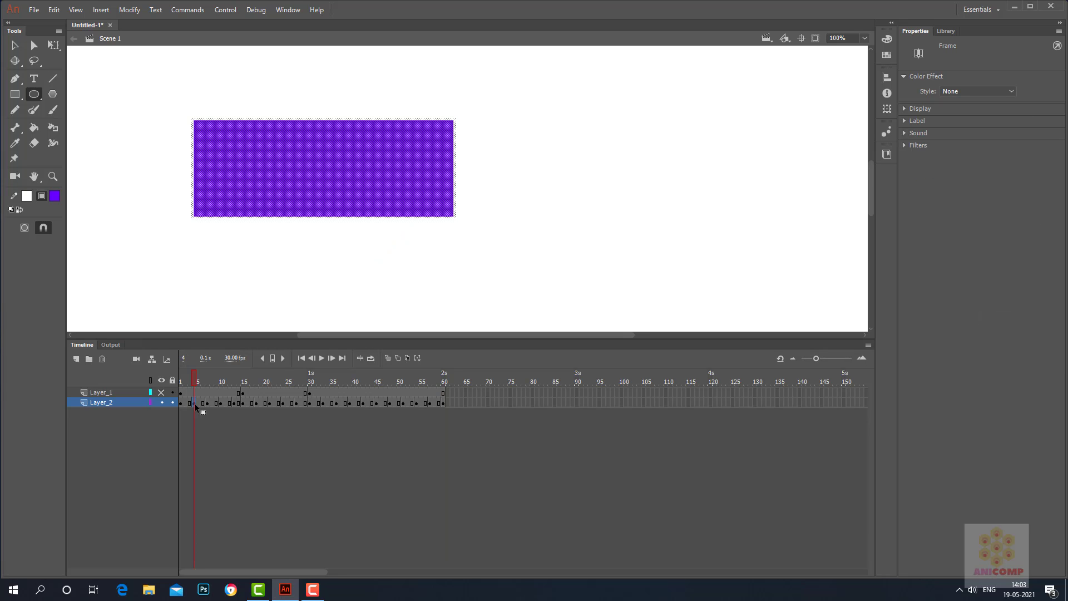
click(13, 45)
drag(317, 176, 482, 116)
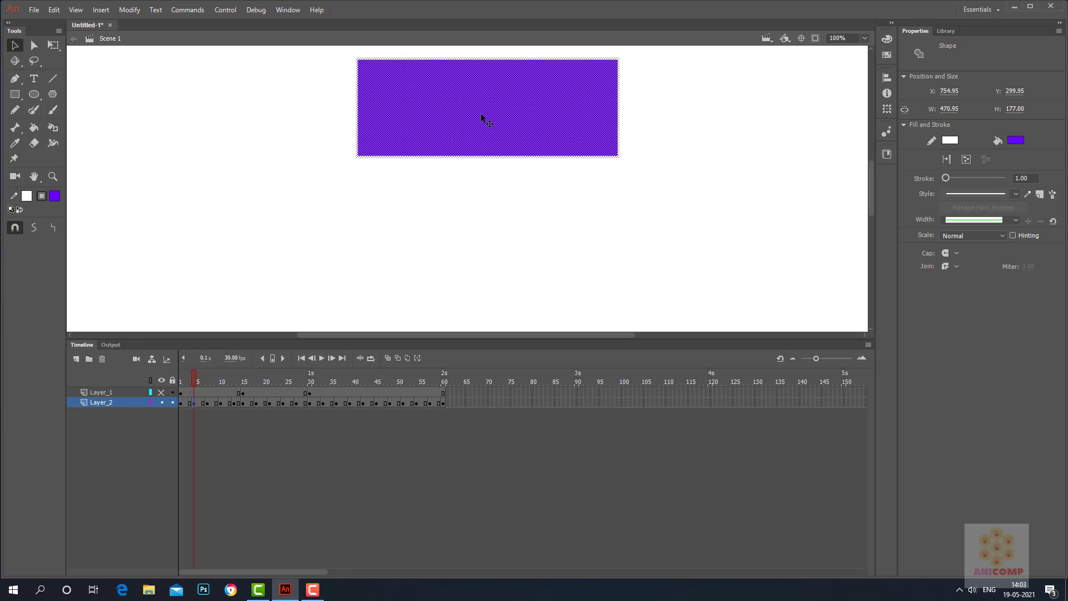
click(221, 404)
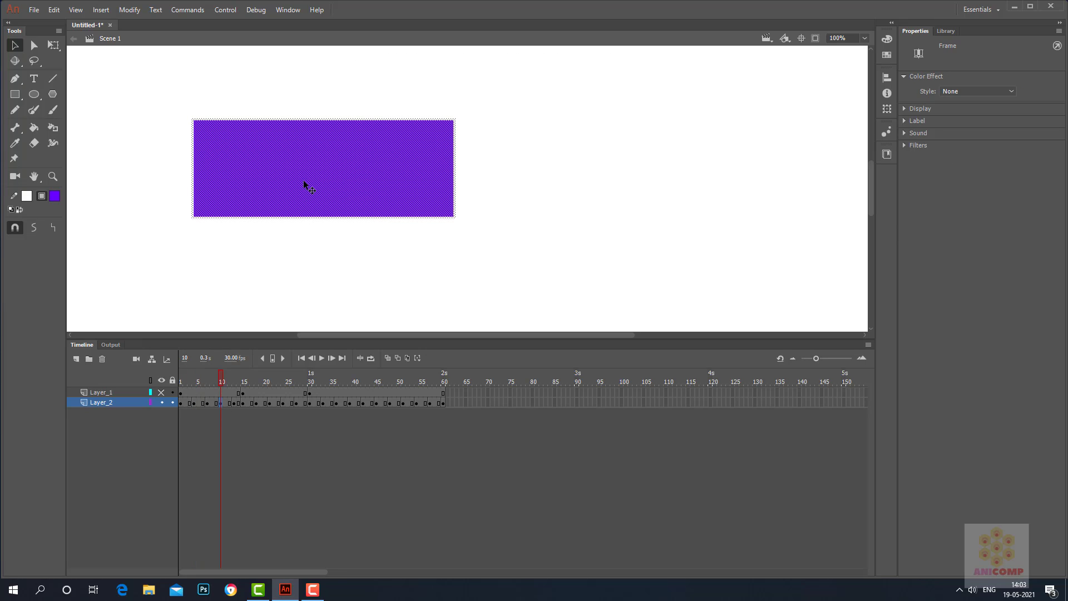
drag(304, 182, 519, 273)
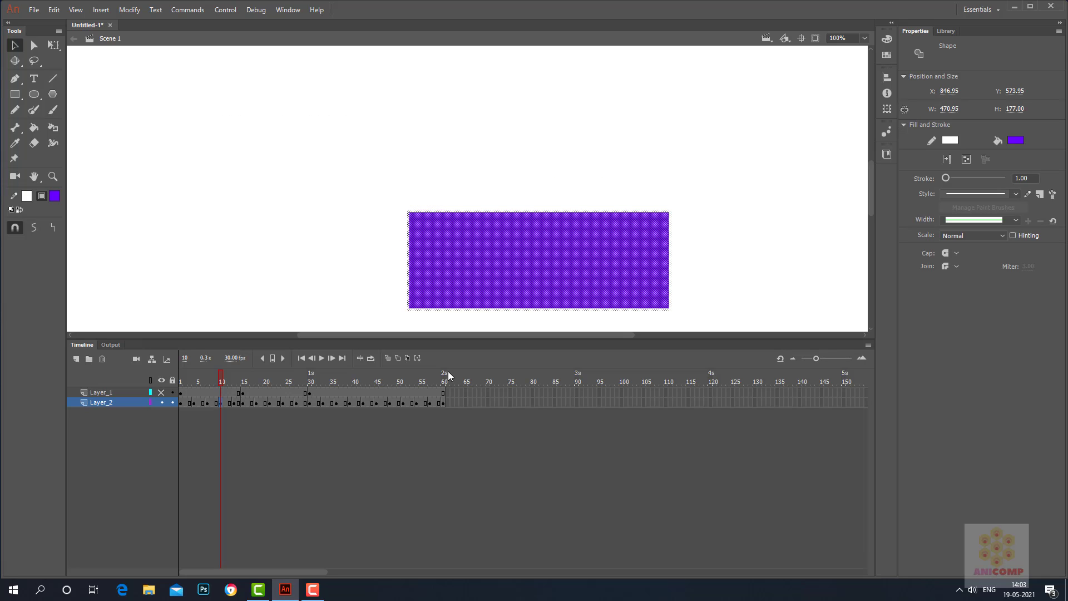
On Layer_2, move the rectangle in frame 24 to about X 1193, Y 438 px and the oval in frame 36 to about X 261, Y 433 px.
click(282, 404)
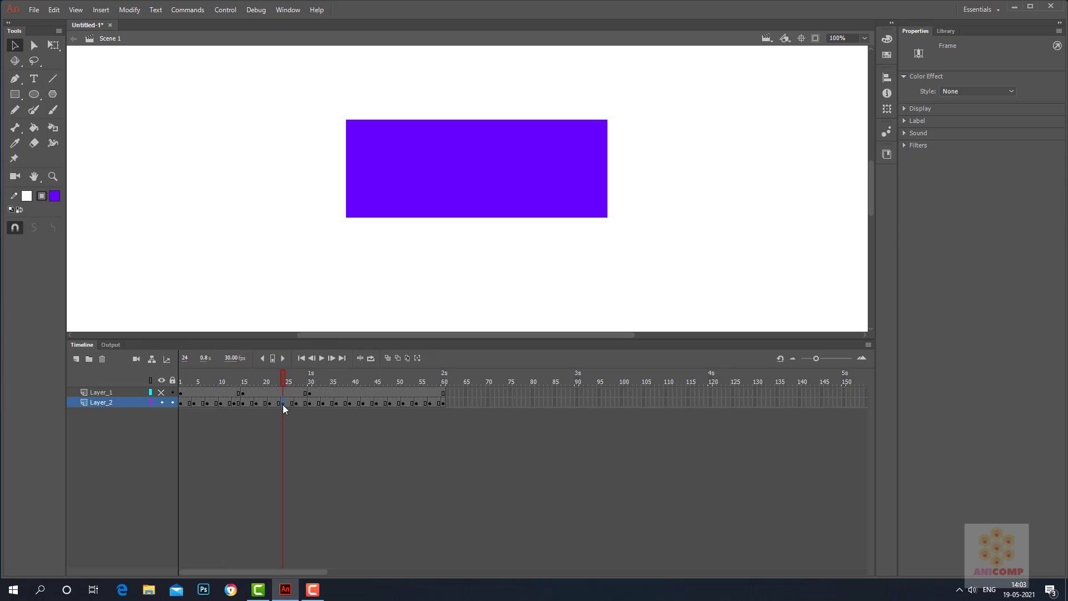
click(484, 169)
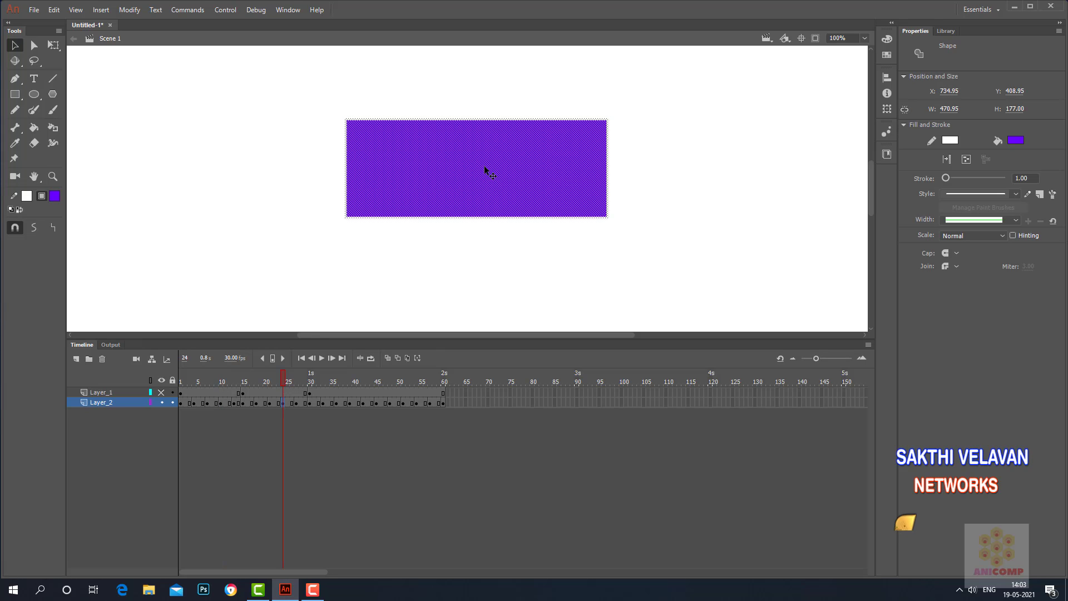
drag(485, 170, 739, 182)
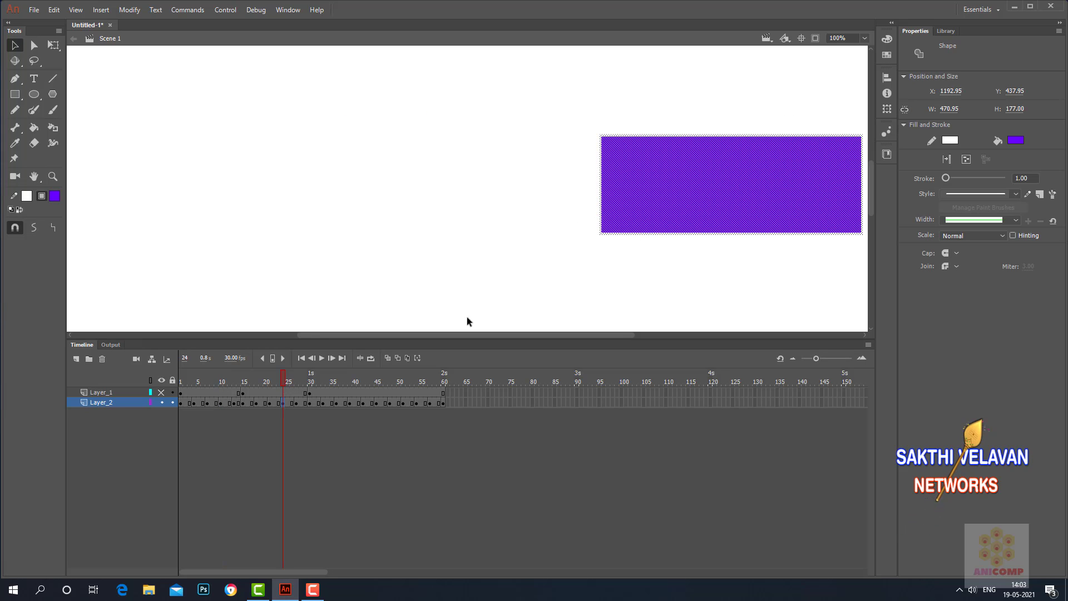
click(336, 404)
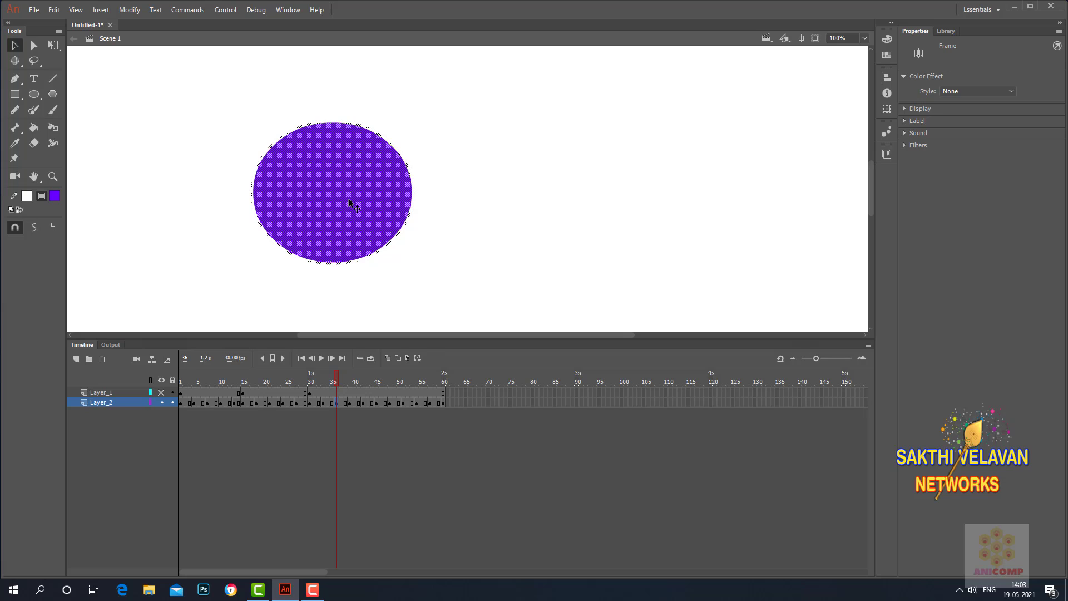
drag(350, 201, 179, 213)
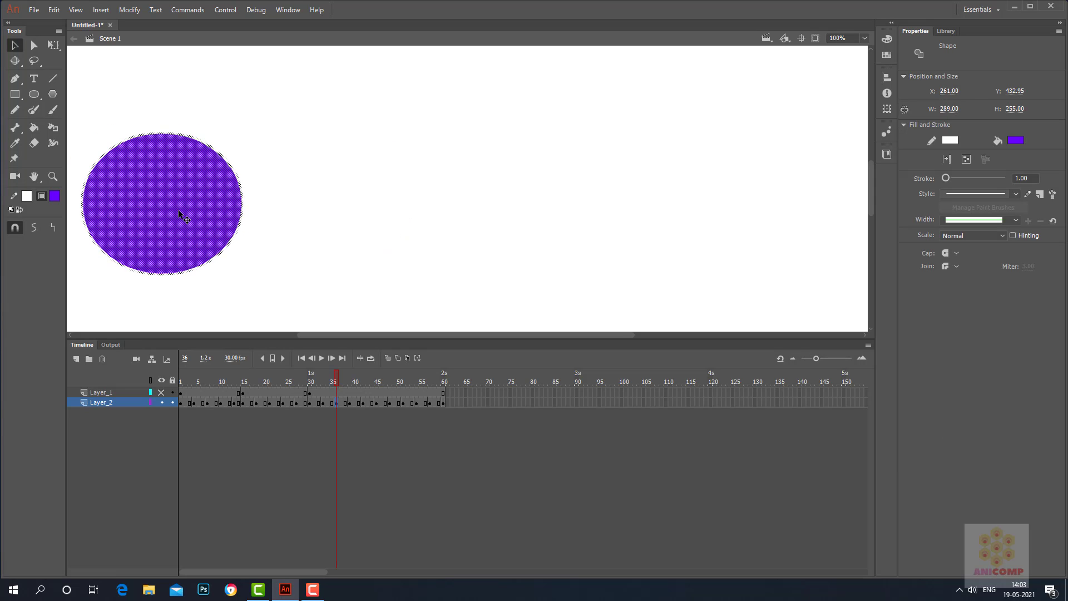
click(402, 447)
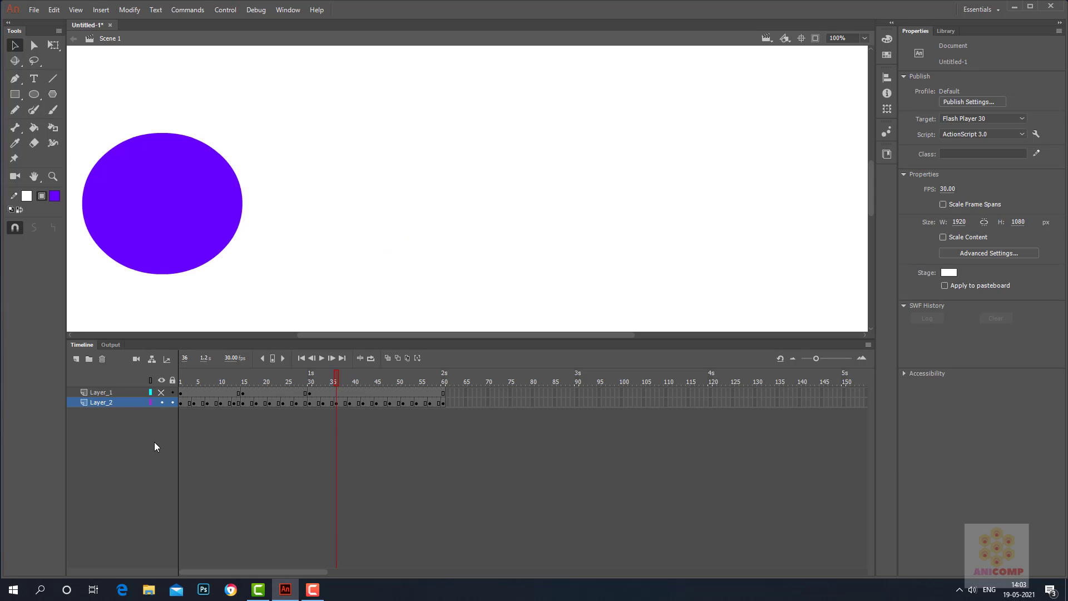
Make Layer_1 visible again and test the movie.
click(162, 392)
drag(338, 378, 293, 401)
key(ctrl+Return)
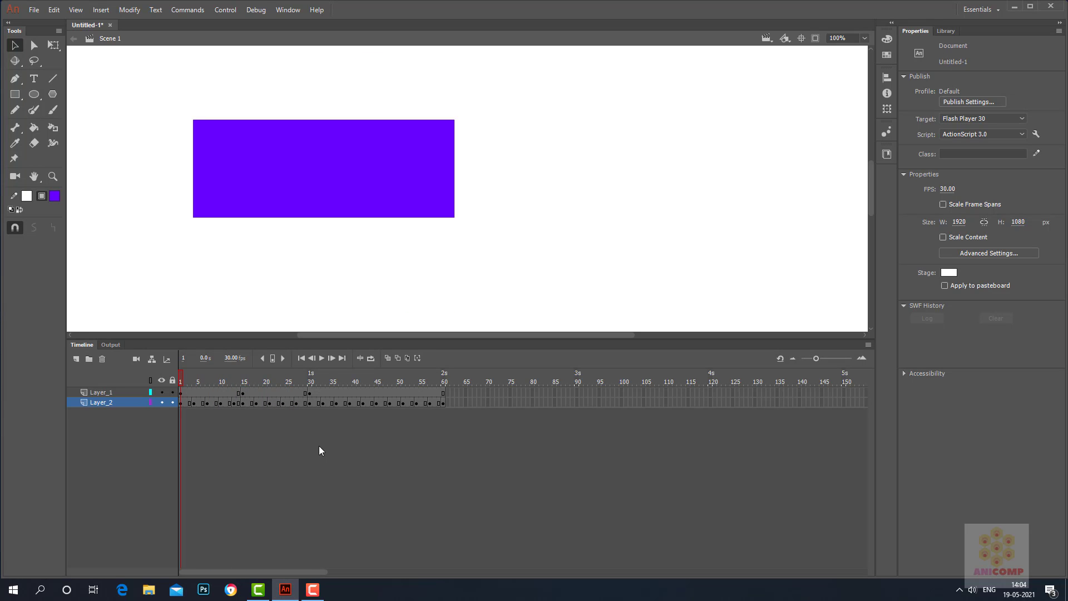